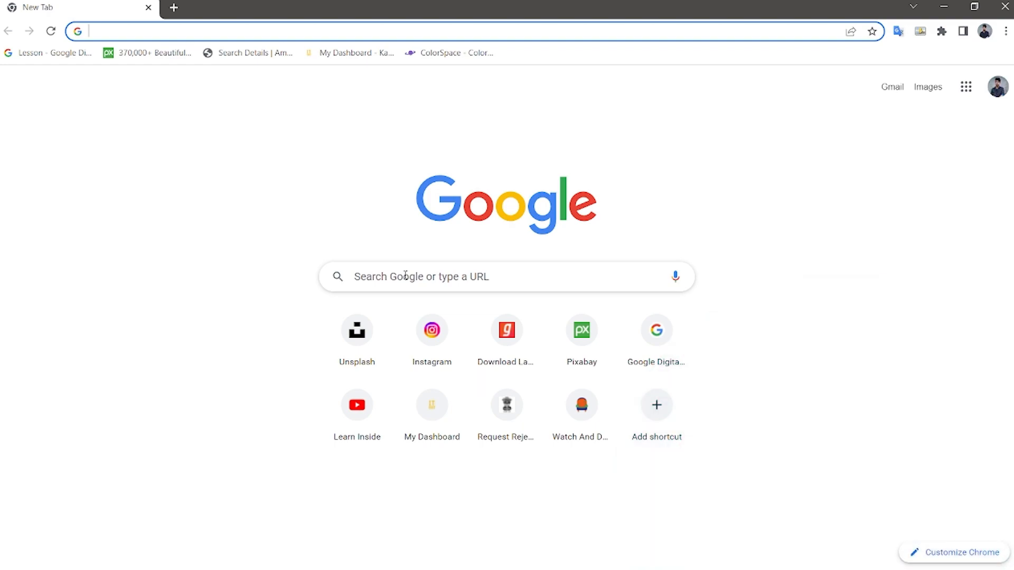
Search the web for "movio ai"
{"action": "type", "text": "movi"}
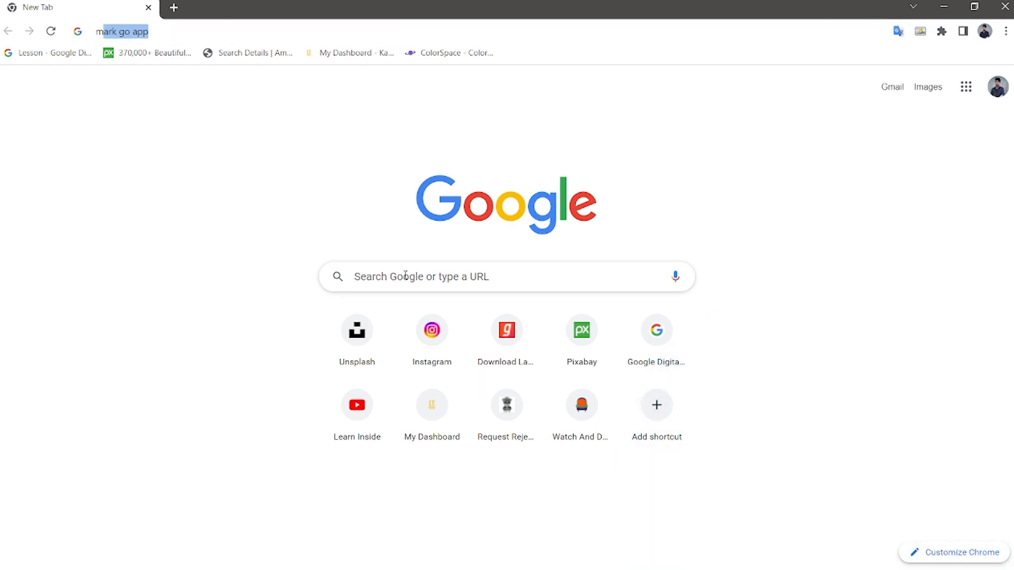
{"action": "type", "text": "o"}
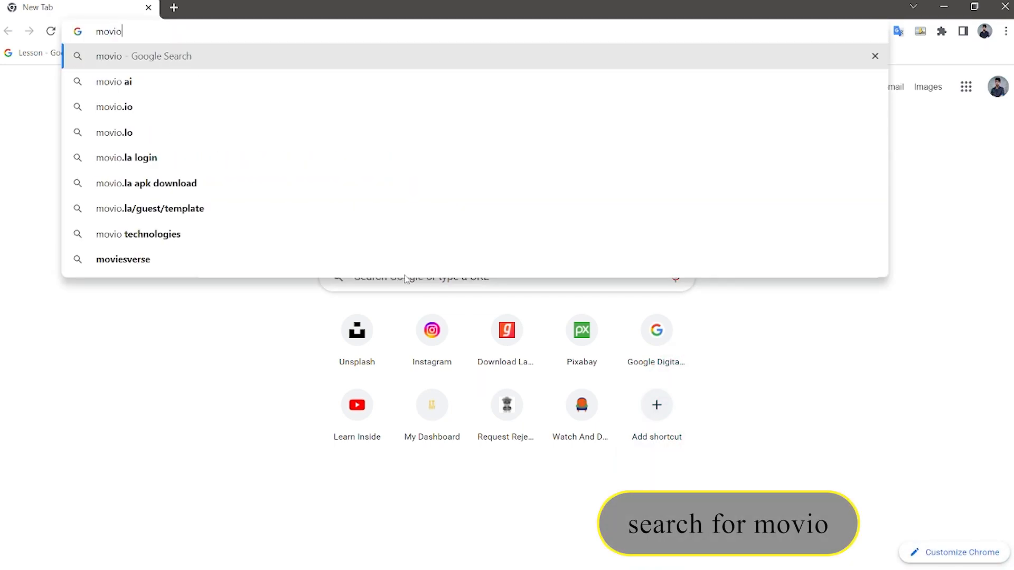
{"action": "left_click", "coordinate": [192, 80]}
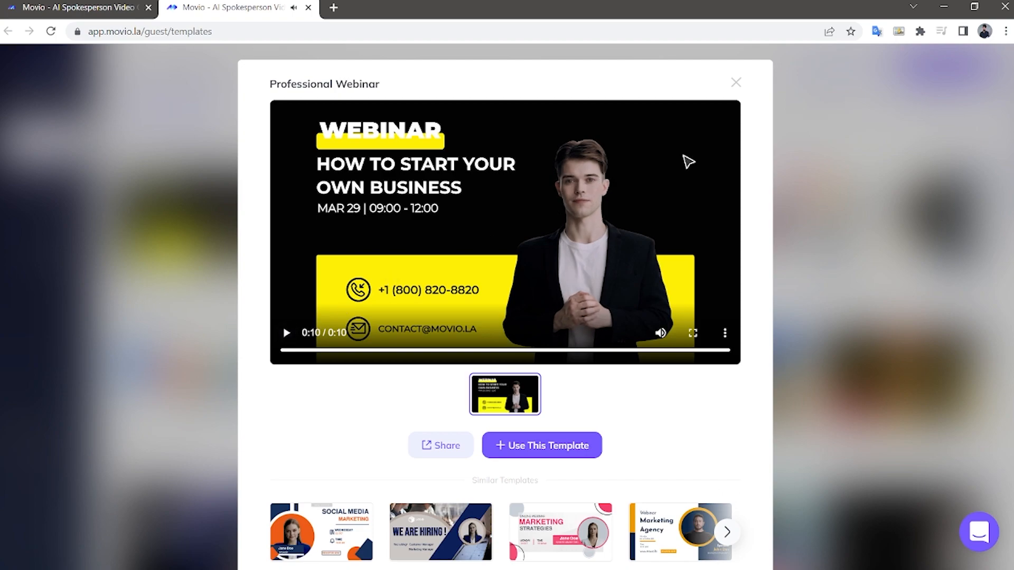
Dismiss the Professional Webinar preview, play the Marketing Agency template's preview video and close it
{"action": "left_click", "coordinate": [736, 82]}
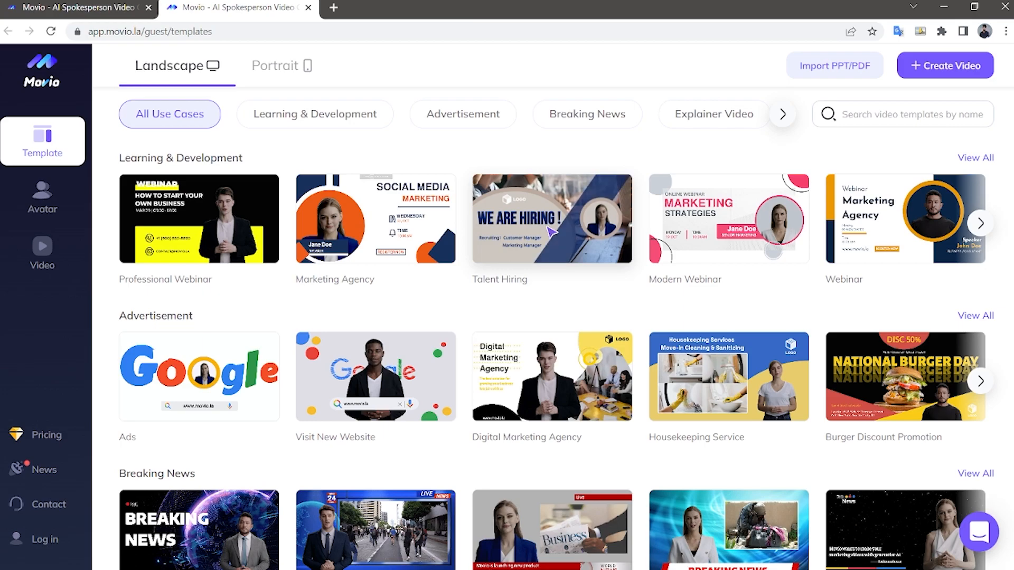
{"action": "left_click", "coordinate": [372, 218]}
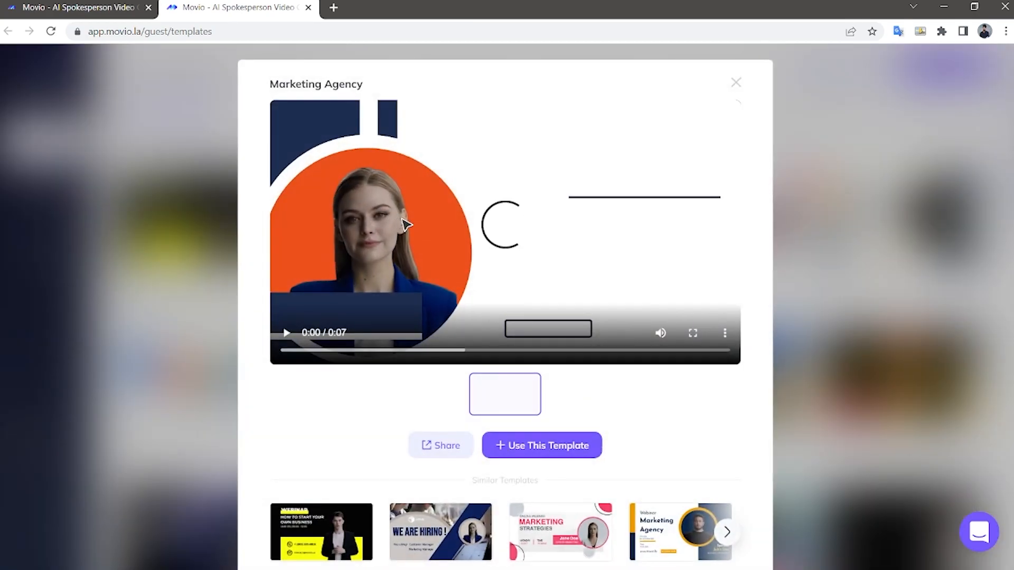
{"action": "left_click", "coordinate": [286, 334]}
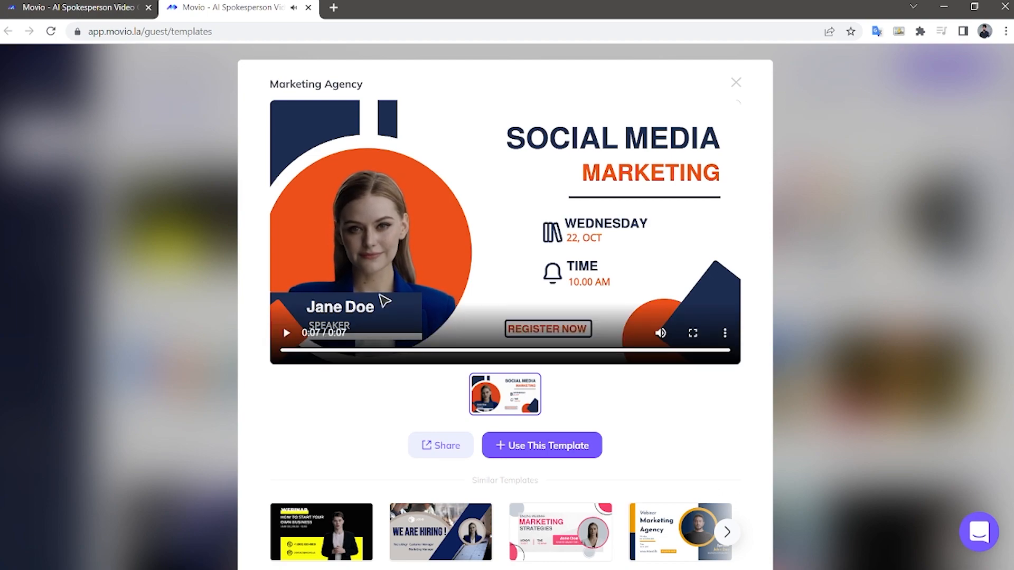
{"action": "left_click", "coordinate": [736, 84]}
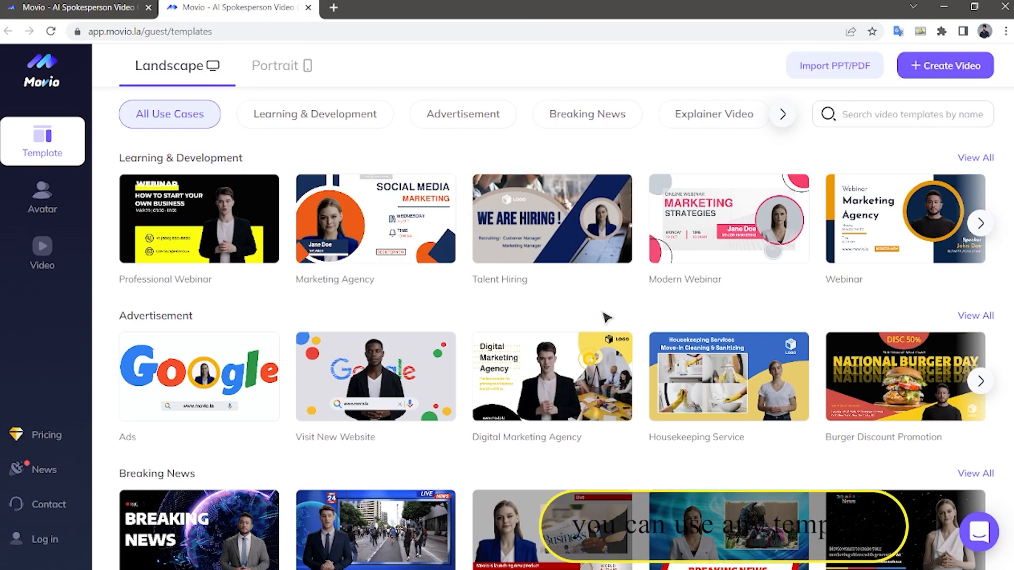
Look through the landscape template categories, from Learning & Development to Others, for a suitable video template
{"action": "scroll", "coordinate": [478, 401], "scroll_direction": "down", "scroll_amount": 1}
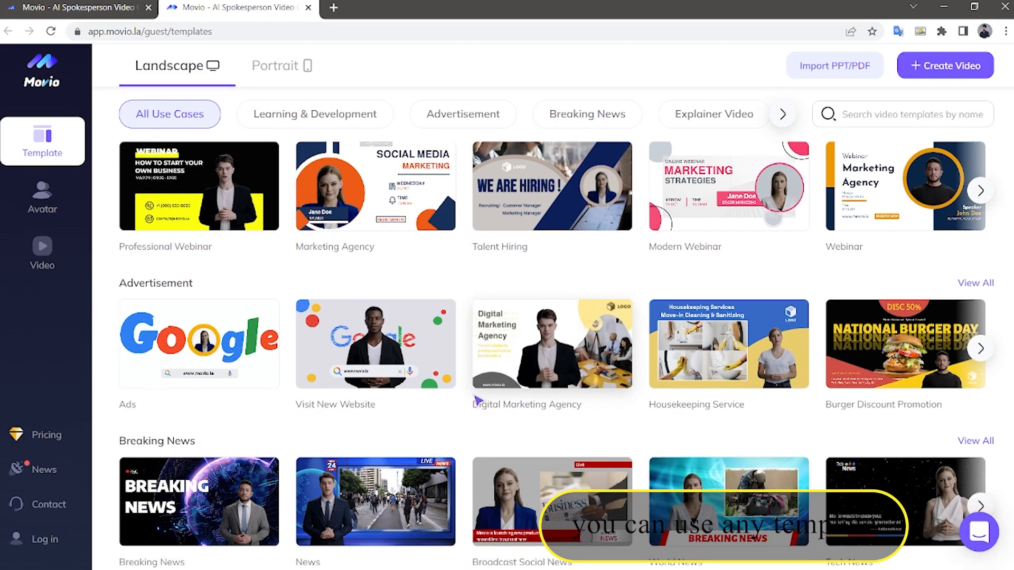
{"action": "scroll", "coordinate": [486, 394], "scroll_direction": "down", "scroll_amount": 2}
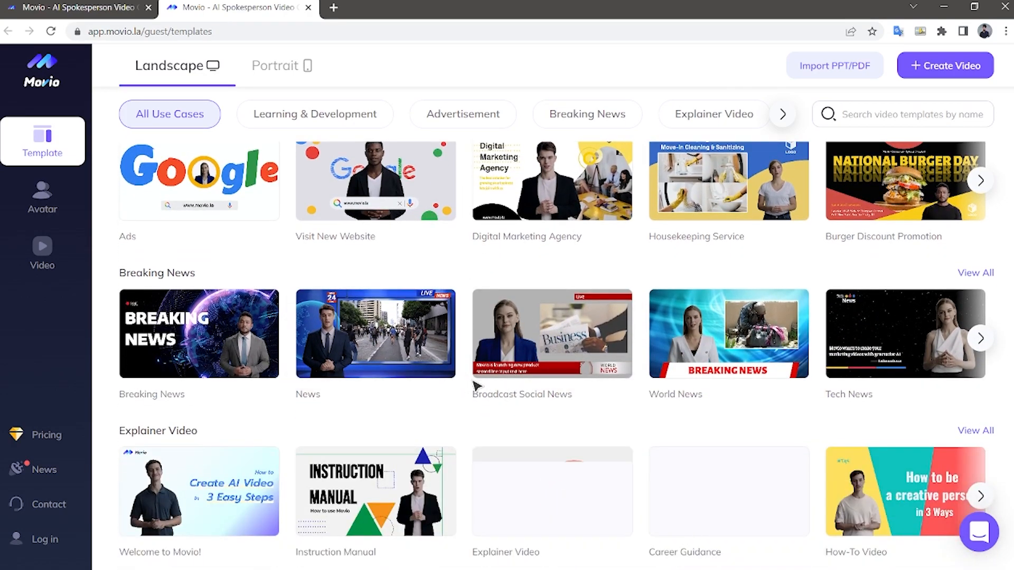
{"action": "scroll", "coordinate": [479, 394], "scroll_direction": "down", "scroll_amount": 2}
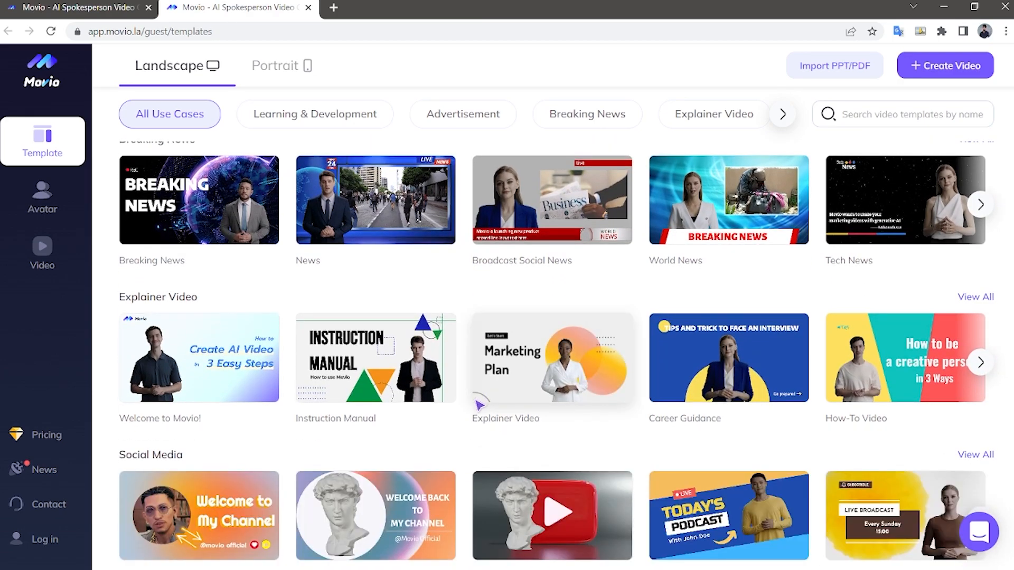
{"action": "scroll", "coordinate": [460, 435], "scroll_direction": "down", "scroll_amount": 3}
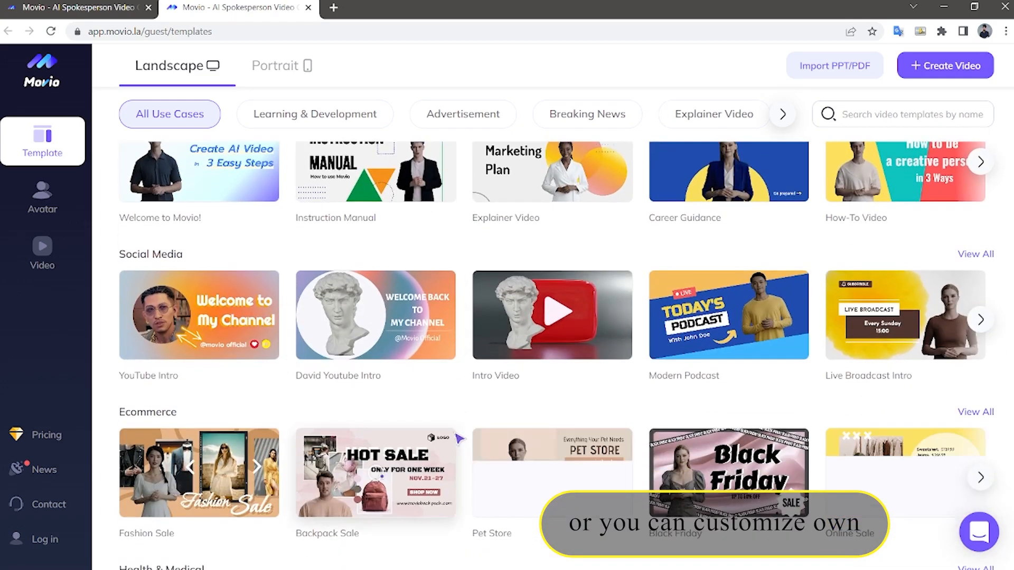
{"action": "scroll", "coordinate": [459, 438], "scroll_direction": "down", "scroll_amount": 5}
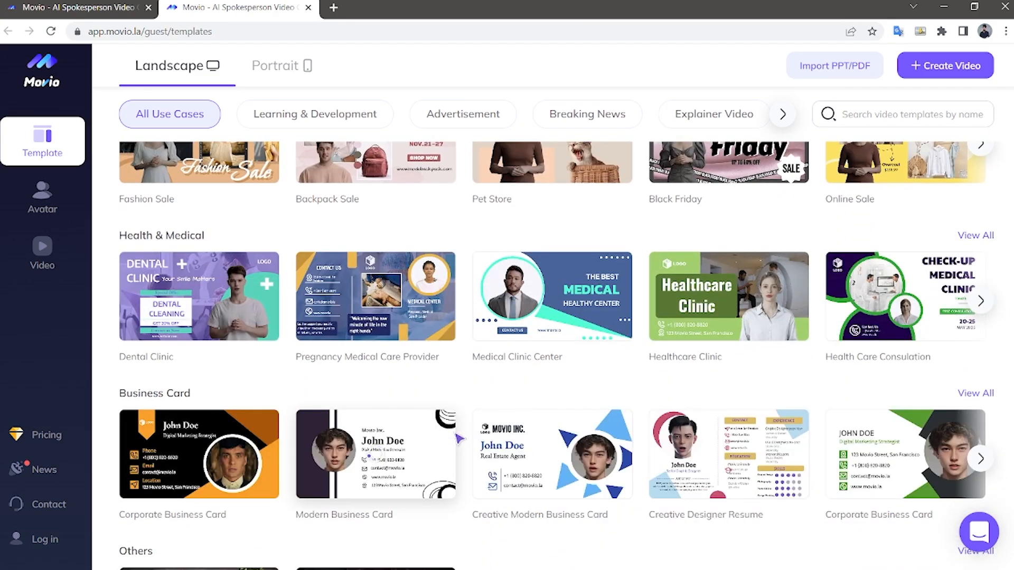
{"action": "scroll", "coordinate": [460, 438], "scroll_direction": "down", "scroll_amount": 2}
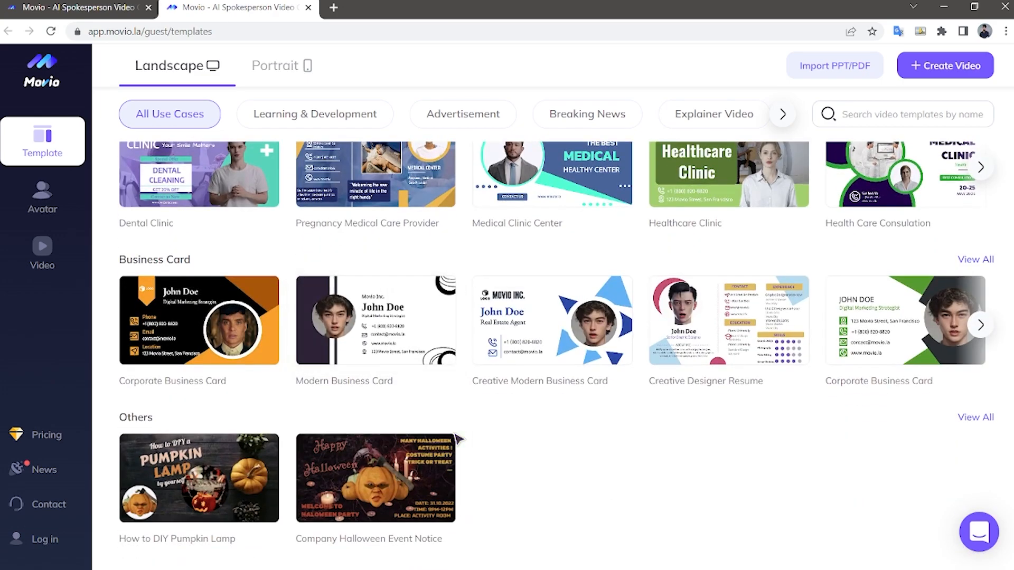
{"action": "scroll", "coordinate": [459, 438], "scroll_direction": "up", "scroll_amount": 1}
{"action": "scroll", "coordinate": [459, 439], "scroll_direction": "up", "scroll_amount": 5}
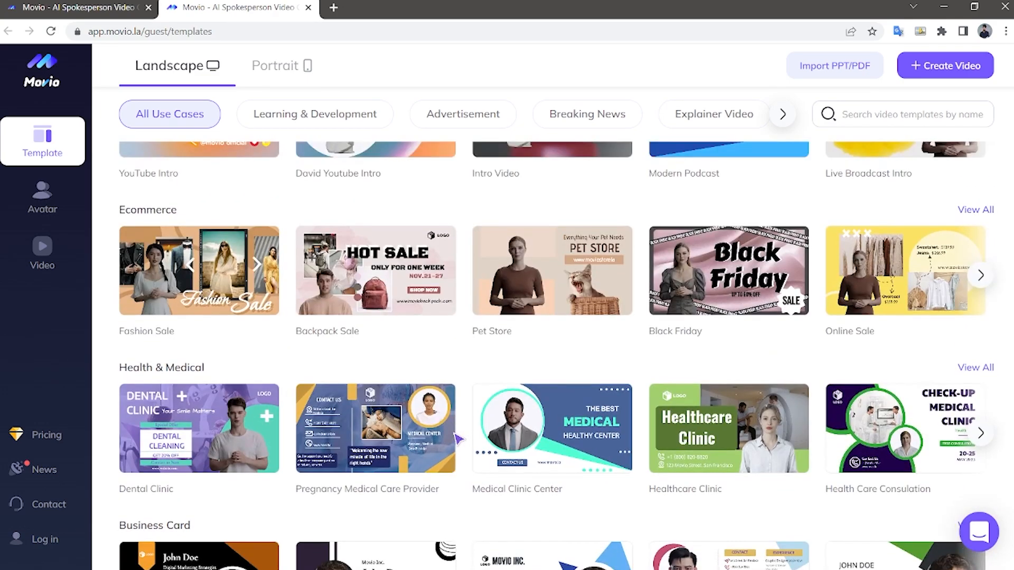
{"action": "scroll", "coordinate": [458, 438], "scroll_direction": "up", "scroll_amount": 2}
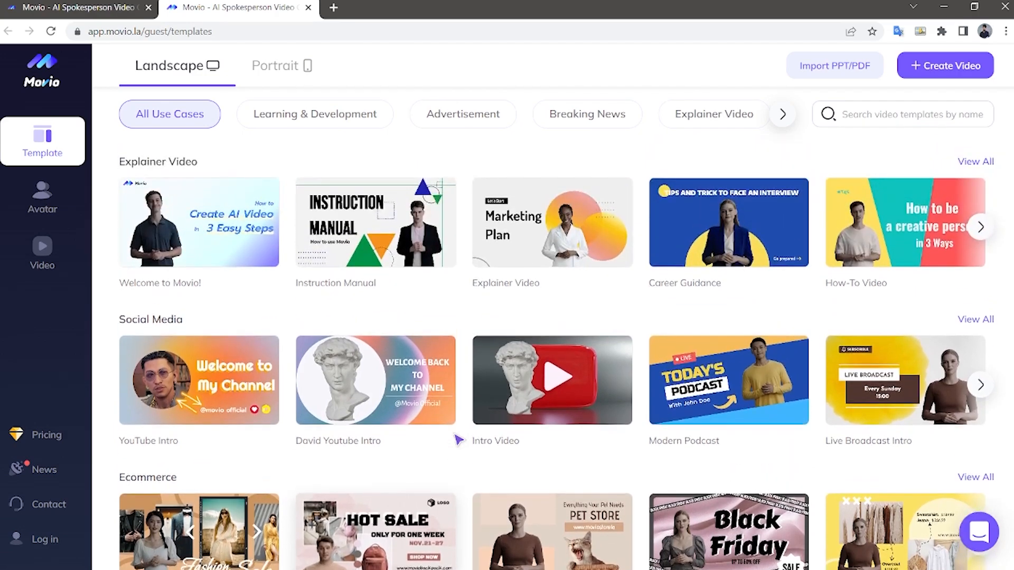
Preview the YouTube Intro template from the Social Media category and start a new video with it
{"action": "left_click", "coordinate": [226, 387]}
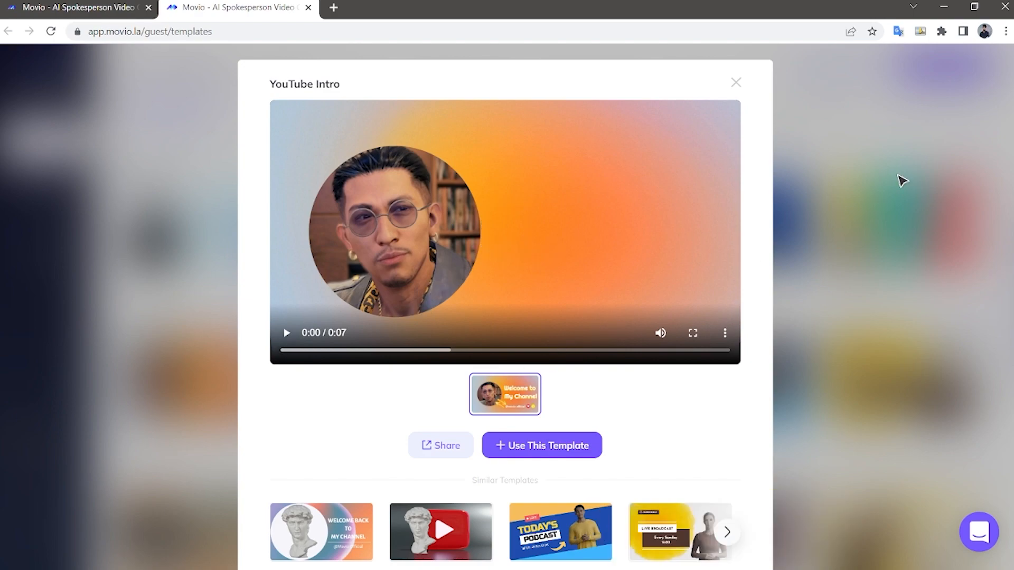
{"action": "left_click", "coordinate": [286, 333]}
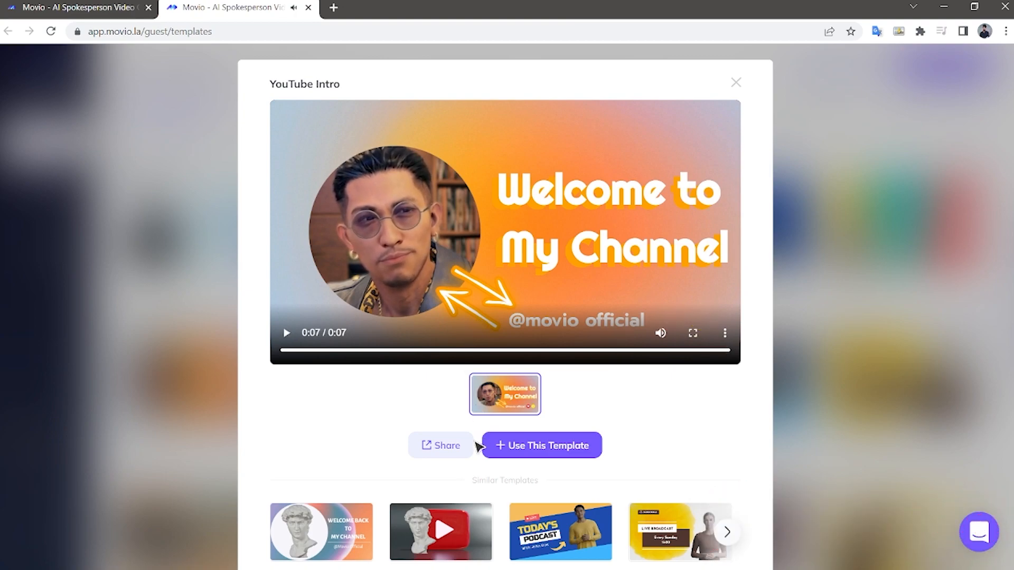
{"action": "left_click", "coordinate": [533, 457]}
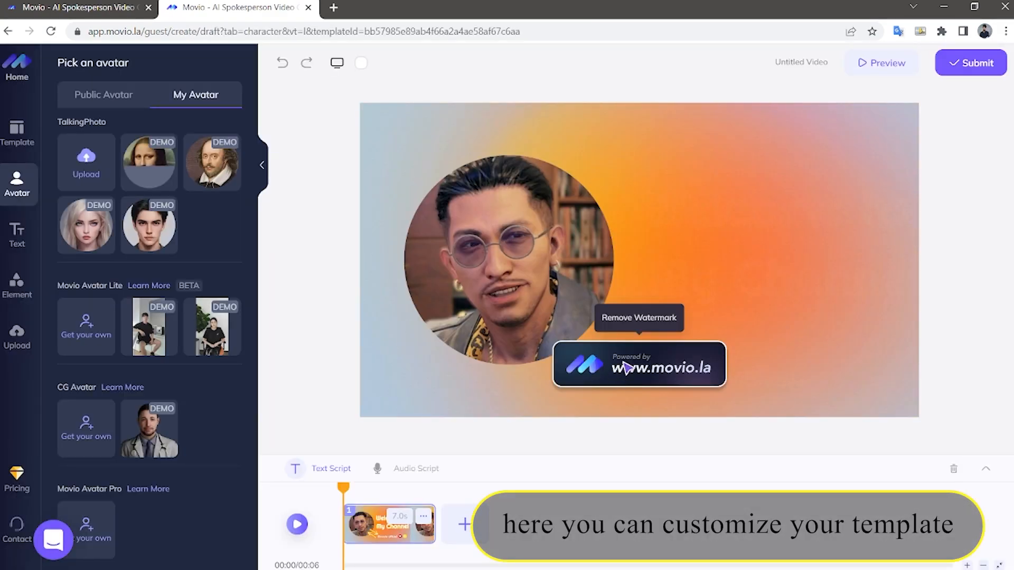
Try to remove the movio.la watermark from the slide, and dismiss the pricing plans
{"action": "right_click", "coordinate": [642, 322]}
{"action": "left_click", "coordinate": [662, 430]}
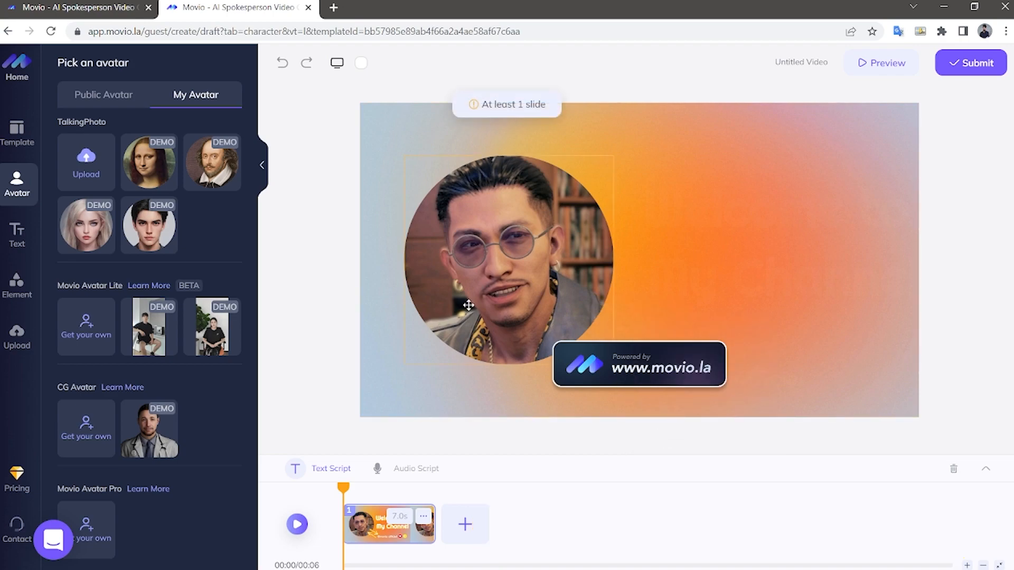
{"action": "left_click", "coordinate": [641, 328]}
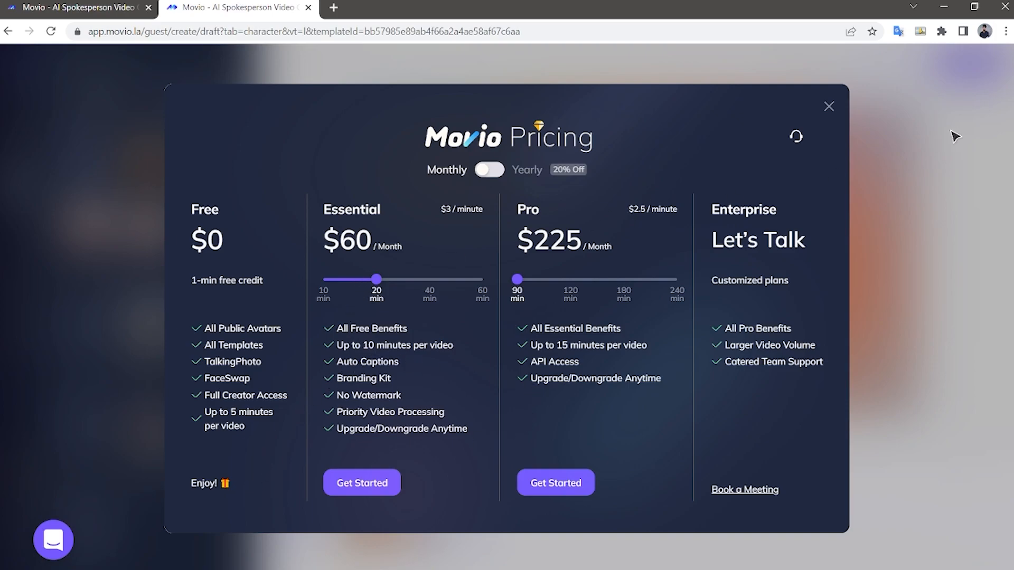
{"action": "left_click", "coordinate": [829, 106]}
{"action": "left_click", "coordinate": [235, 361]}
{"action": "left_click", "coordinate": [828, 108]}
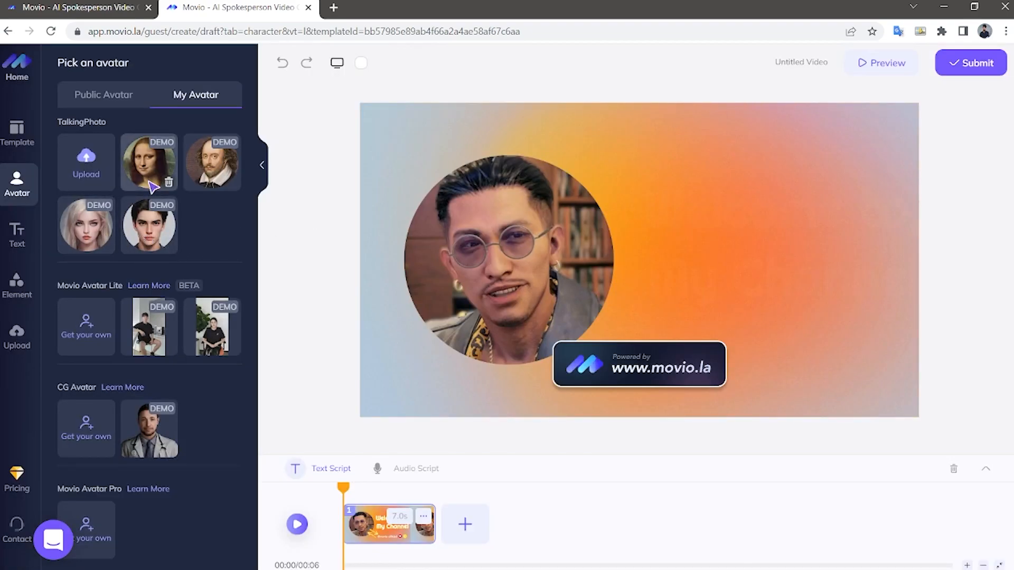
Replace the slide's avatar with the dark-haired young man from the TalkingPhoto demo avatars
{"action": "scroll", "coordinate": [157, 332], "scroll_direction": "down", "scroll_amount": 1}
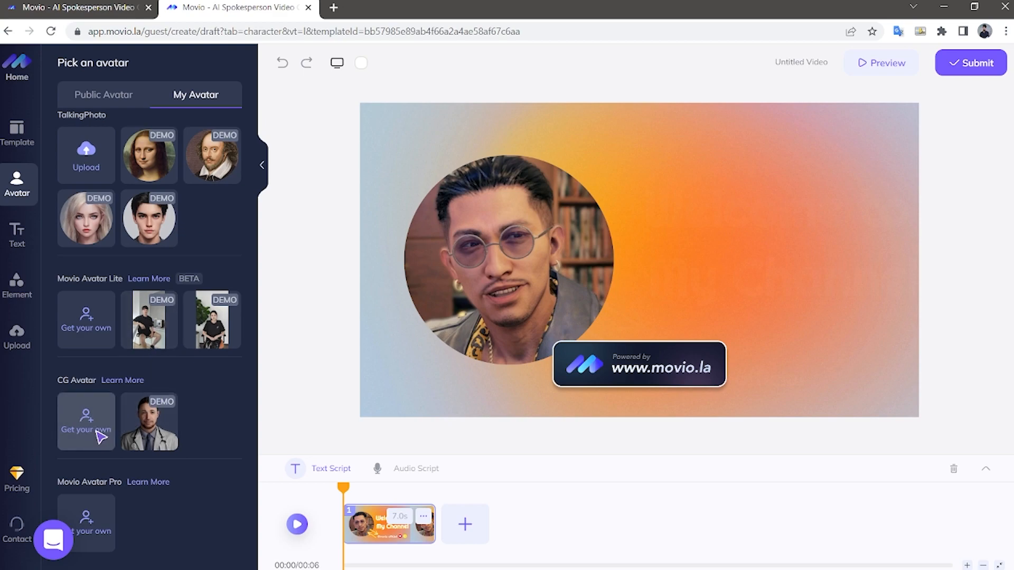
{"action": "scroll", "coordinate": [102, 430], "scroll_direction": "up", "scroll_amount": 1}
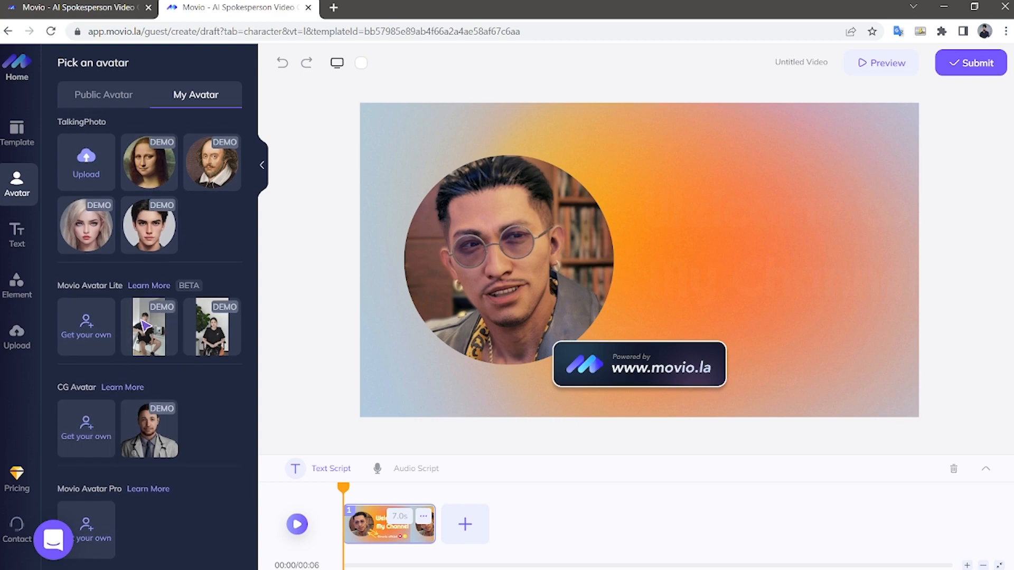
{"action": "left_click", "coordinate": [153, 235]}
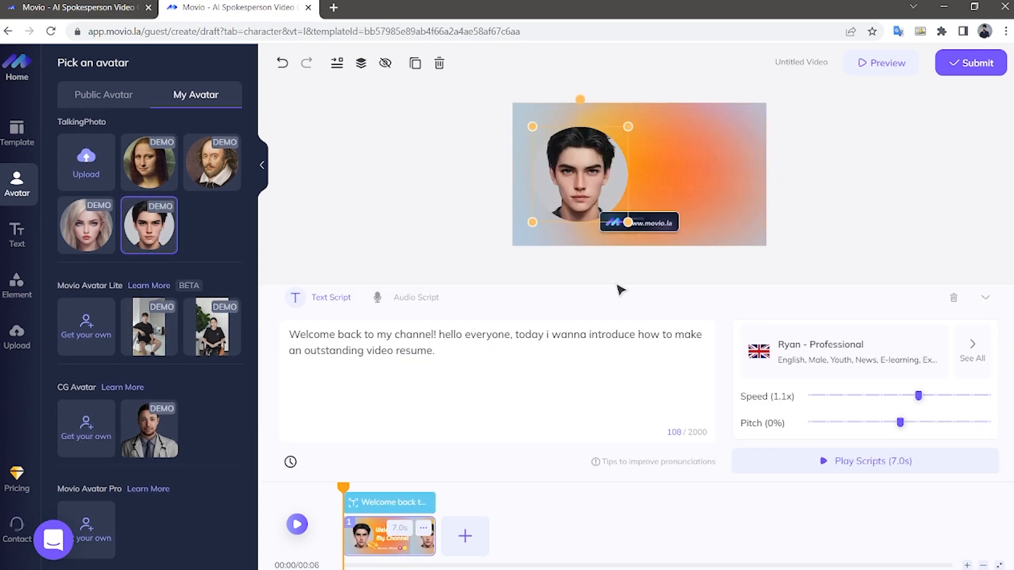
Correct the lowercase "i" to "I" in the text script and play the script with the Ryan - Professional voice
{"action": "left_click", "coordinate": [444, 354]}
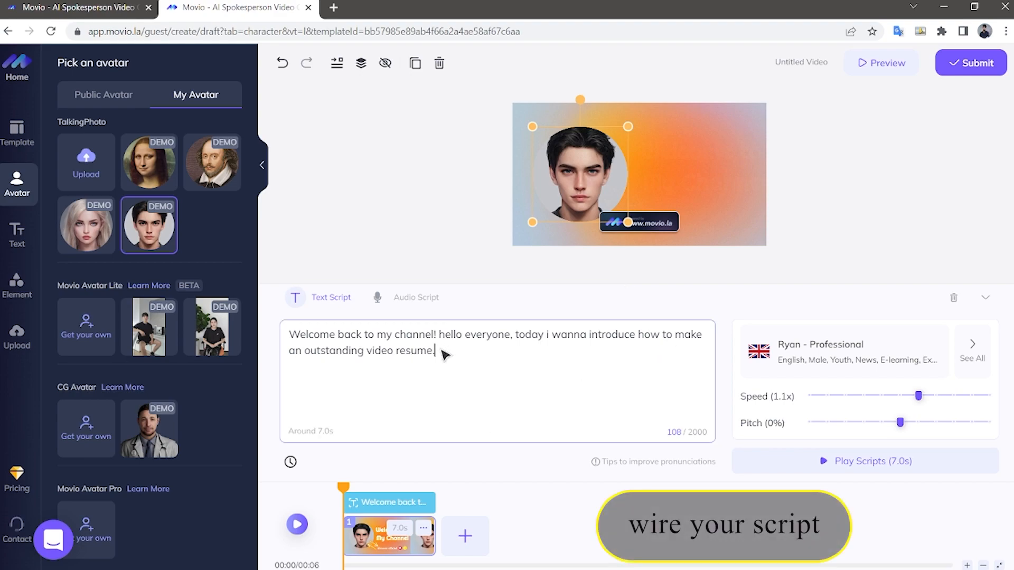
{"action": "left_click_drag", "start_coordinate": [296, 338], "coordinate": [569, 350]}
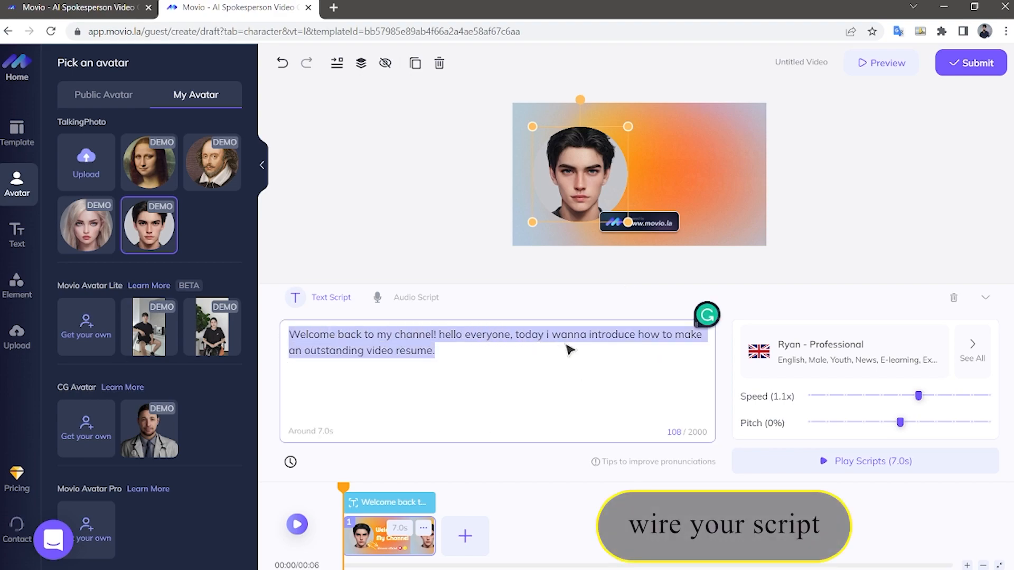
{"action": "left_click", "coordinate": [443, 376]}
{"action": "left_click", "coordinate": [822, 470]}
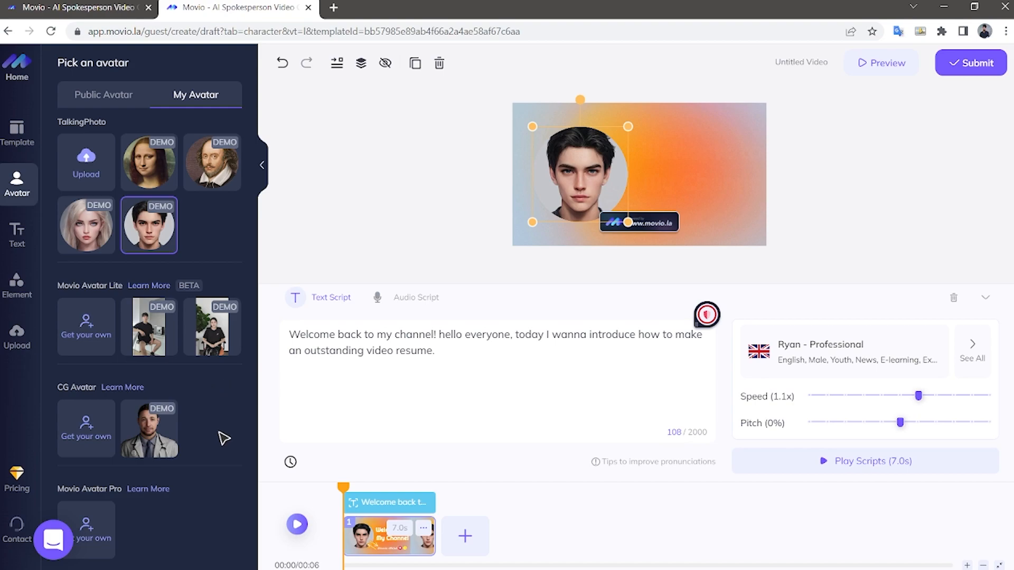
Copy the slide's avatar, and set the slide's background colour to red
{"action": "scroll", "coordinate": [224, 438], "scroll_direction": "down", "scroll_amount": 1}
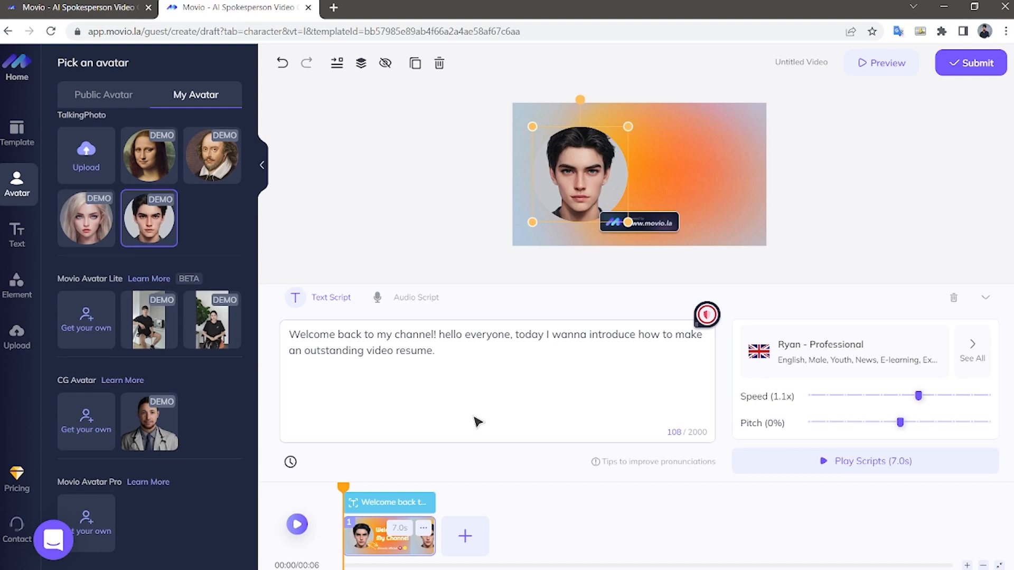
{"action": "left_click", "coordinate": [415, 64]}
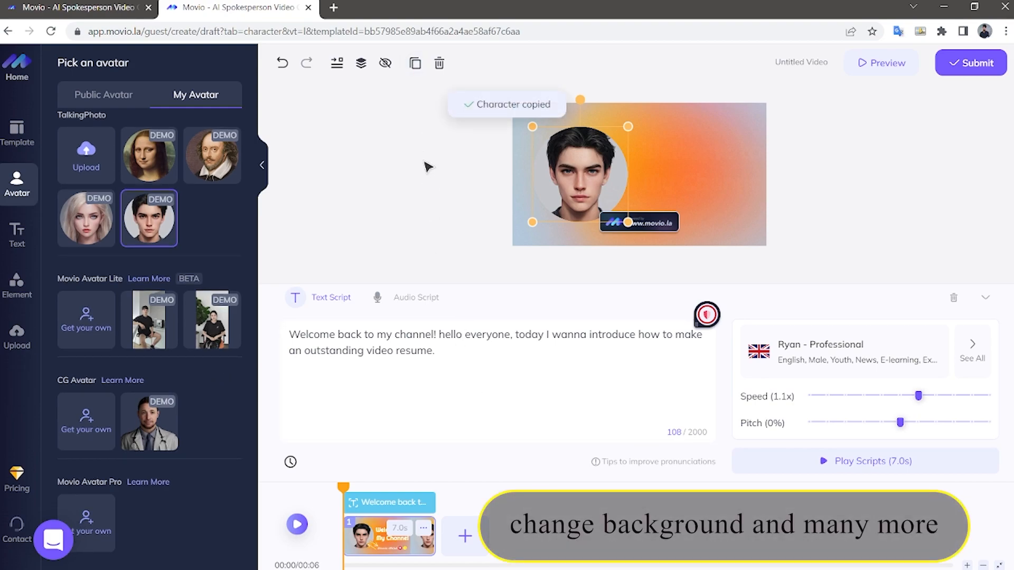
{"action": "left_click", "coordinate": [396, 86]}
{"action": "left_click", "coordinate": [362, 64]}
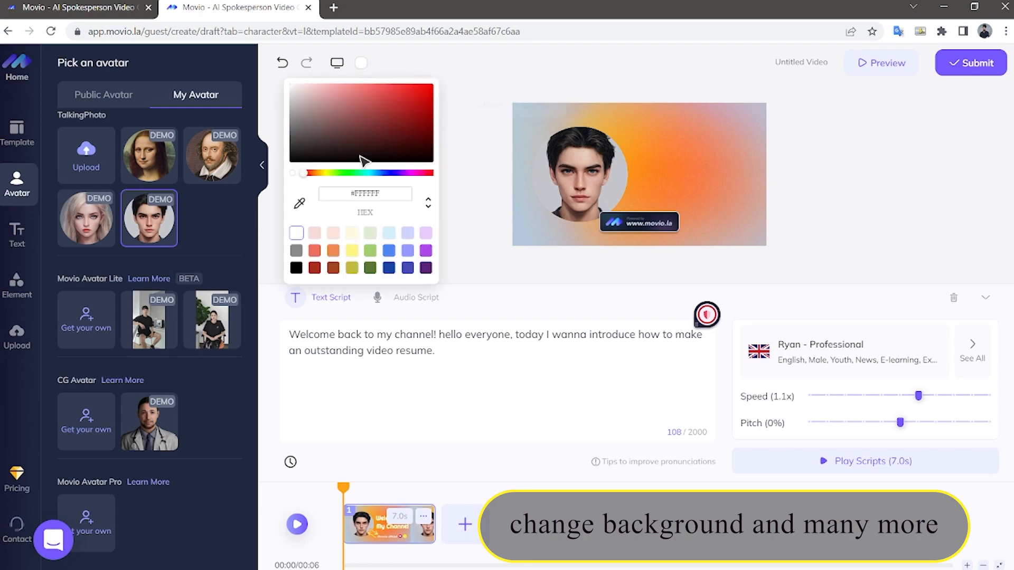
{"action": "left_click_drag", "start_coordinate": [312, 175], "coordinate": [349, 177]}
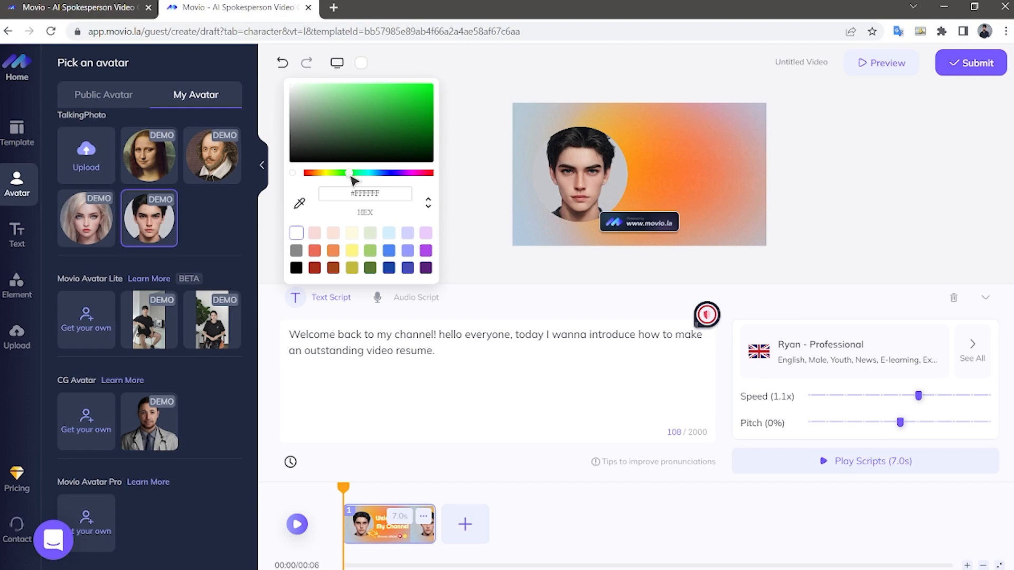
{"action": "left_click", "coordinate": [300, 203]}
Browse the editor's video templates and its preset text styles
{"action": "left_click", "coordinate": [21, 137]}
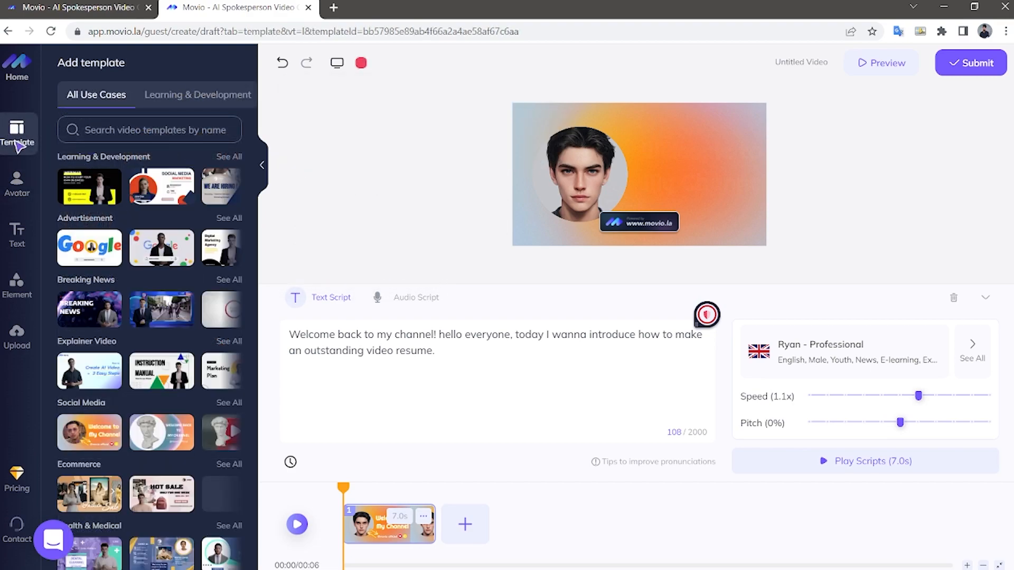
{"action": "scroll", "coordinate": [184, 338], "scroll_direction": "down", "scroll_amount": 3}
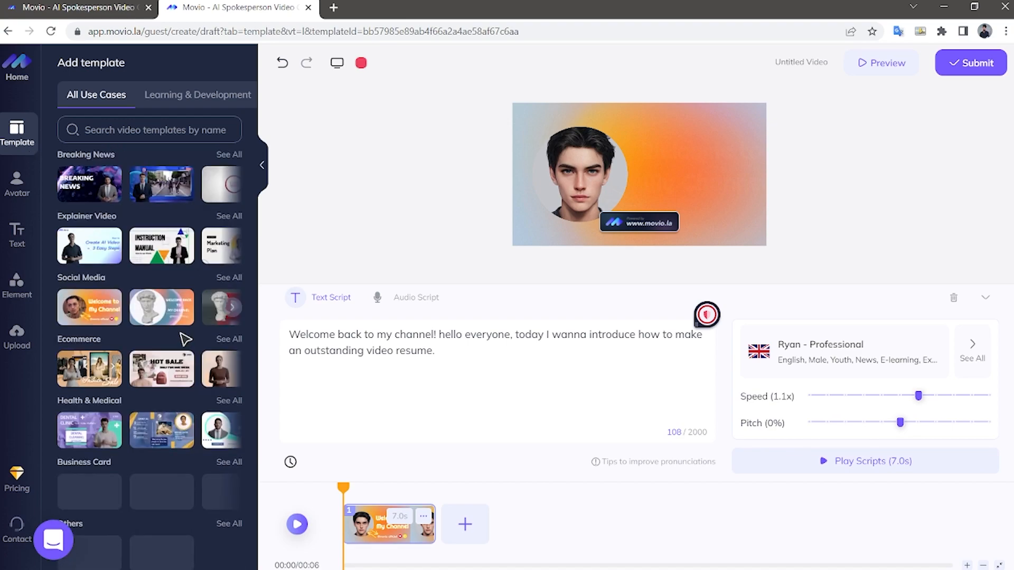
{"action": "left_click", "coordinate": [18, 240]}
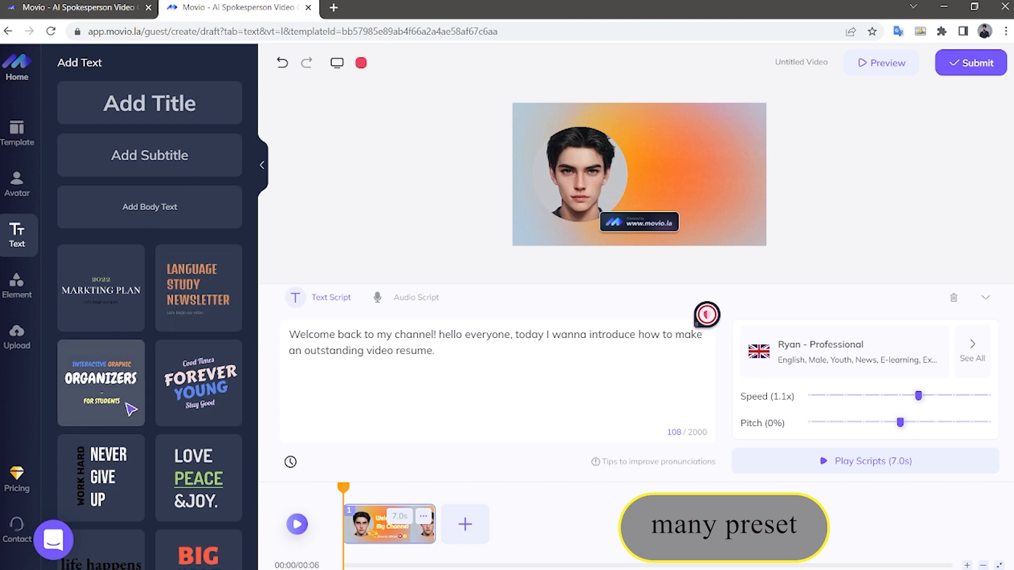
{"action": "scroll", "coordinate": [134, 427], "scroll_direction": "down", "scroll_amount": 3}
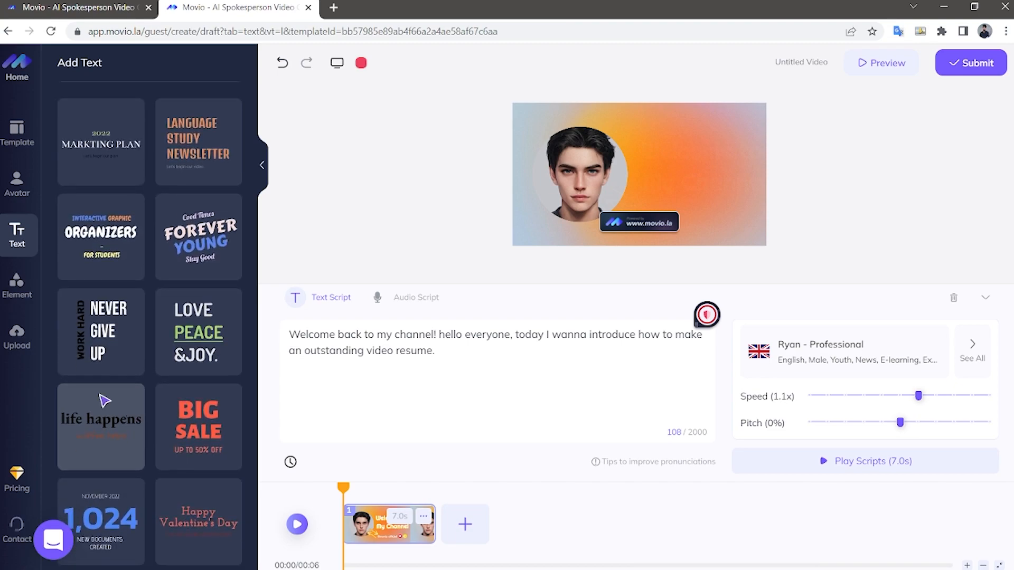
Add the TikTok sticker to the slide and delete its large duplicate
{"action": "left_click", "coordinate": [17, 285]}
{"action": "left_click", "coordinate": [210, 255]}
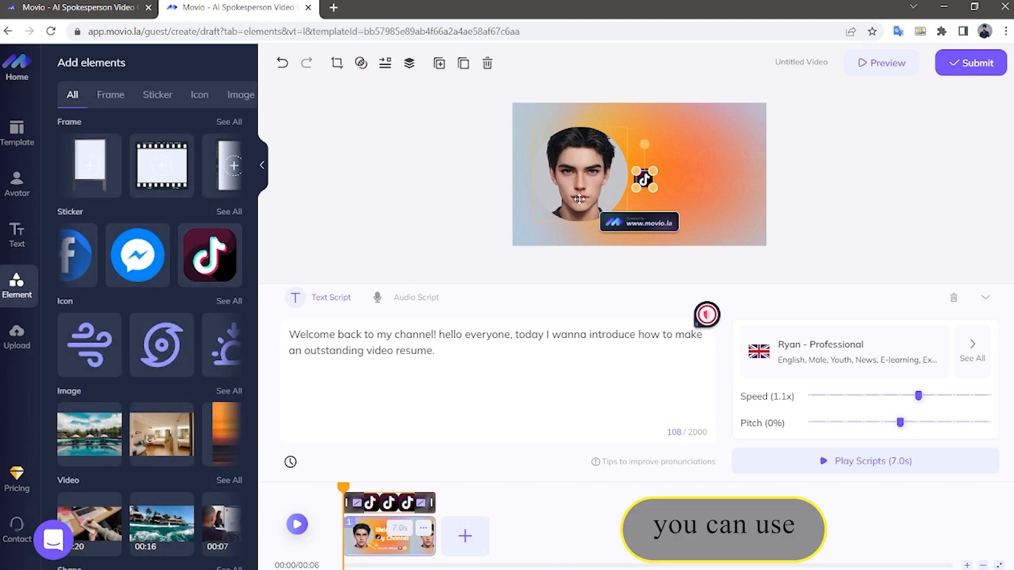
{"action": "left_click_drag", "start_coordinate": [653, 171], "coordinate": [718, 165]}
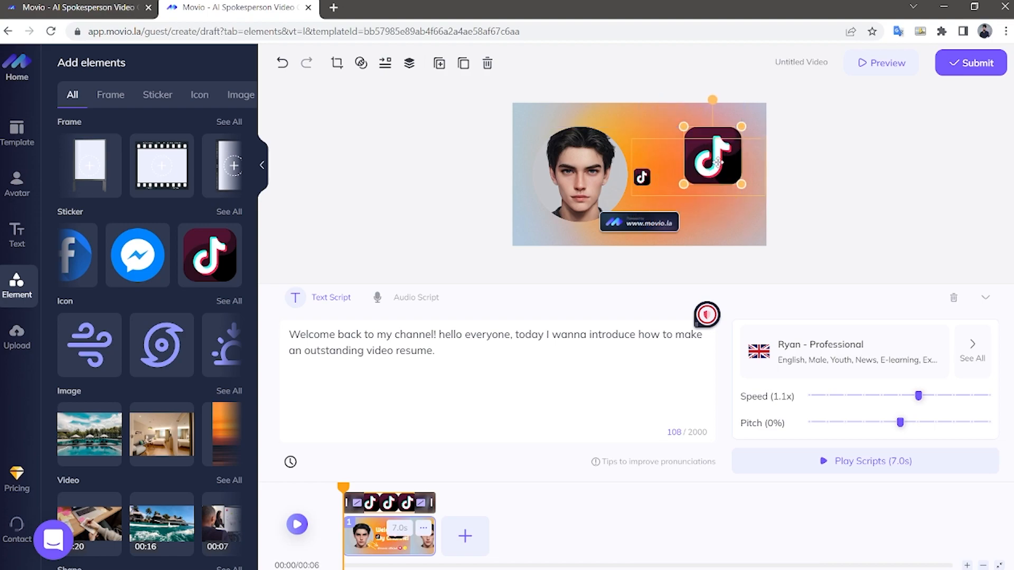
{"action": "right_click", "coordinate": [717, 161]}
{"action": "left_click", "coordinate": [744, 297]}
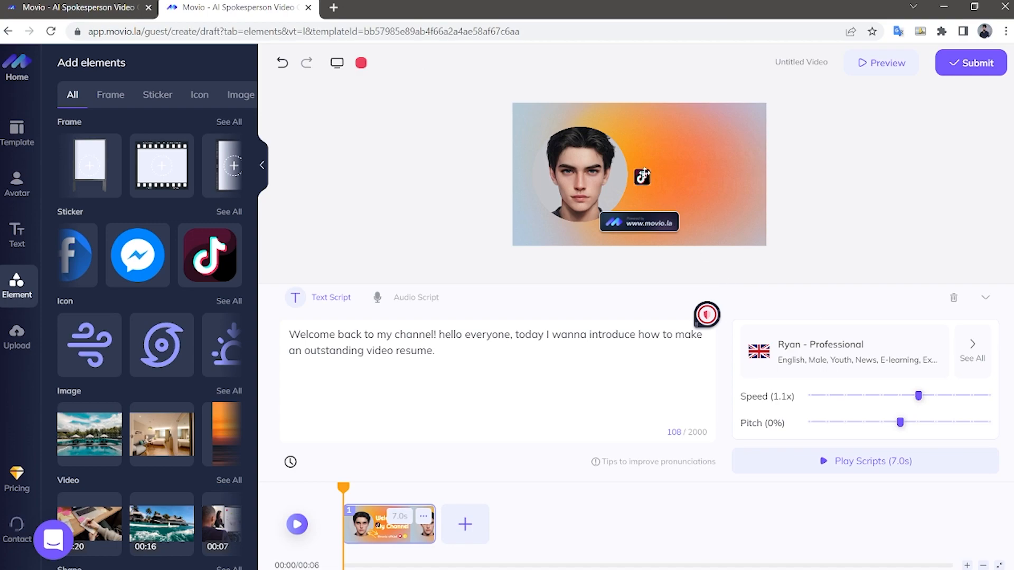
Enlarge the remaining TikTok sticker and place it in the slide's upper-right corner
{"action": "left_click_drag", "start_coordinate": [667, 156], "coordinate": [756, 126]}
{"action": "left_click", "coordinate": [796, 148]}
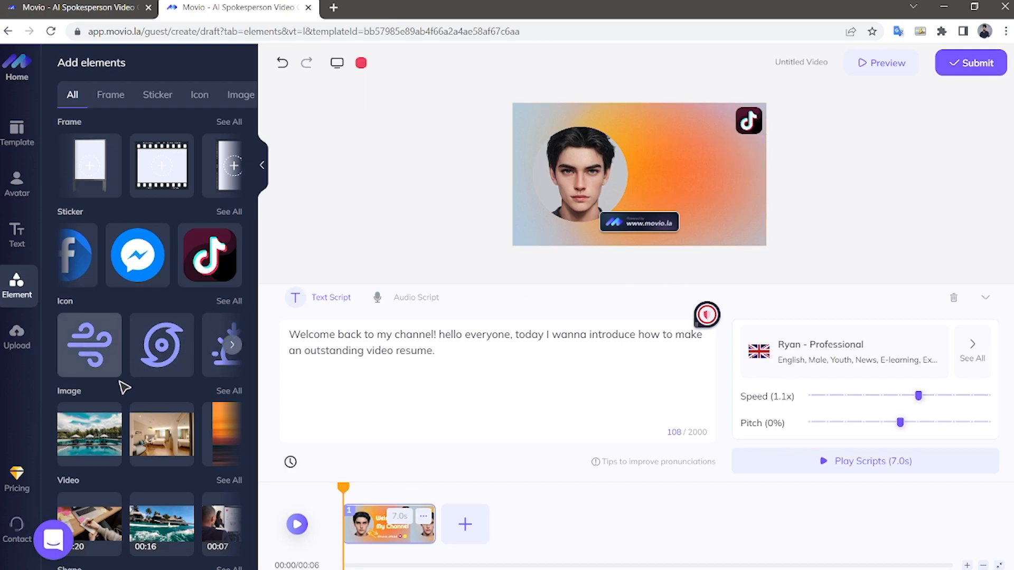
{"action": "scroll", "coordinate": [123, 377], "scroll_direction": "down", "scroll_amount": 3}
{"action": "scroll", "coordinate": [129, 412], "scroll_direction": "up", "scroll_amount": 3}
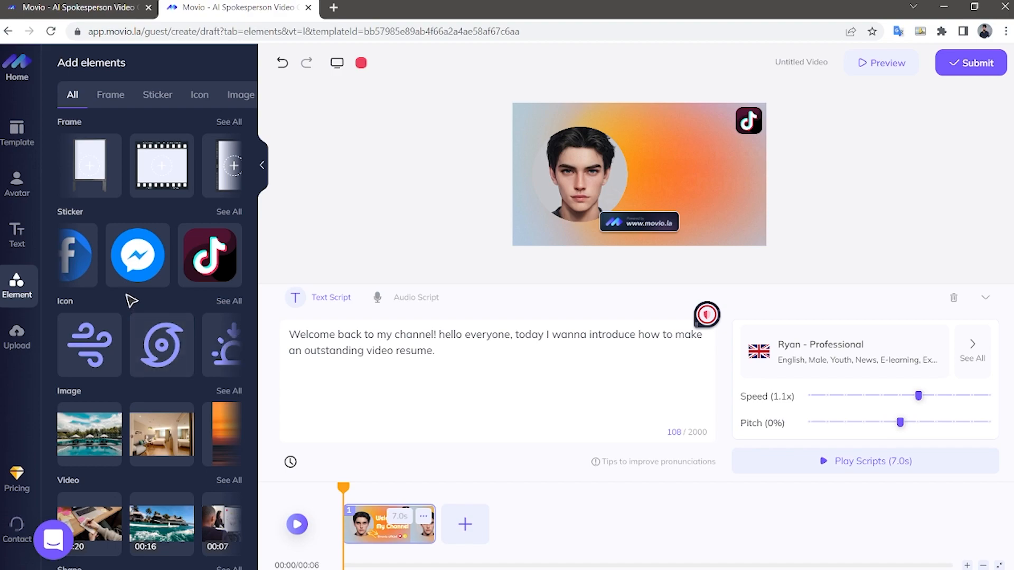
Add the "NEVER GIVE UP" preset text in white beside the slide's avatar
{"action": "left_click", "coordinate": [19, 246]}
{"action": "scroll", "coordinate": [136, 354], "scroll_direction": "down", "scroll_amount": 3}
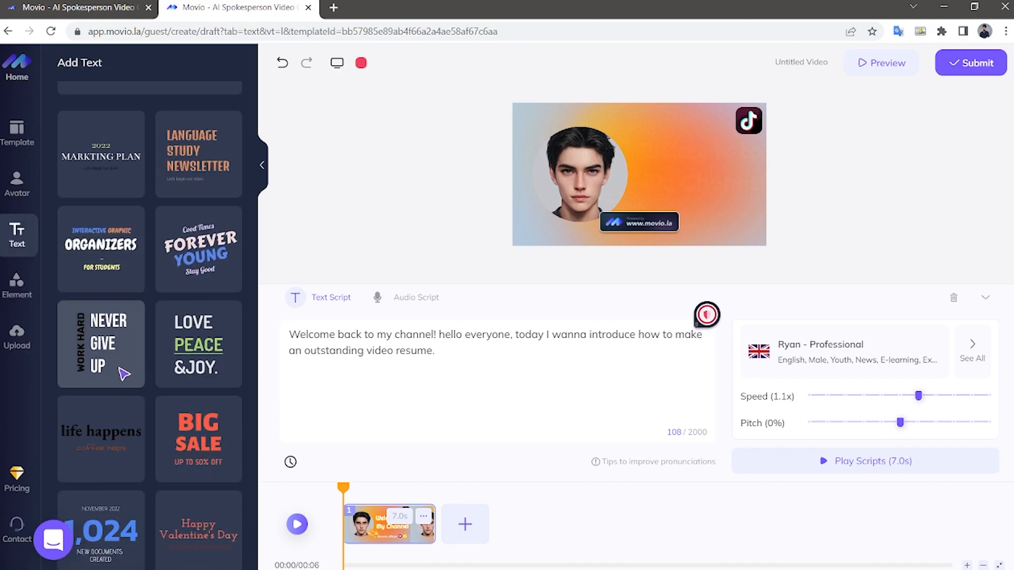
{"action": "scroll", "coordinate": [119, 381], "scroll_direction": "down", "scroll_amount": 1}
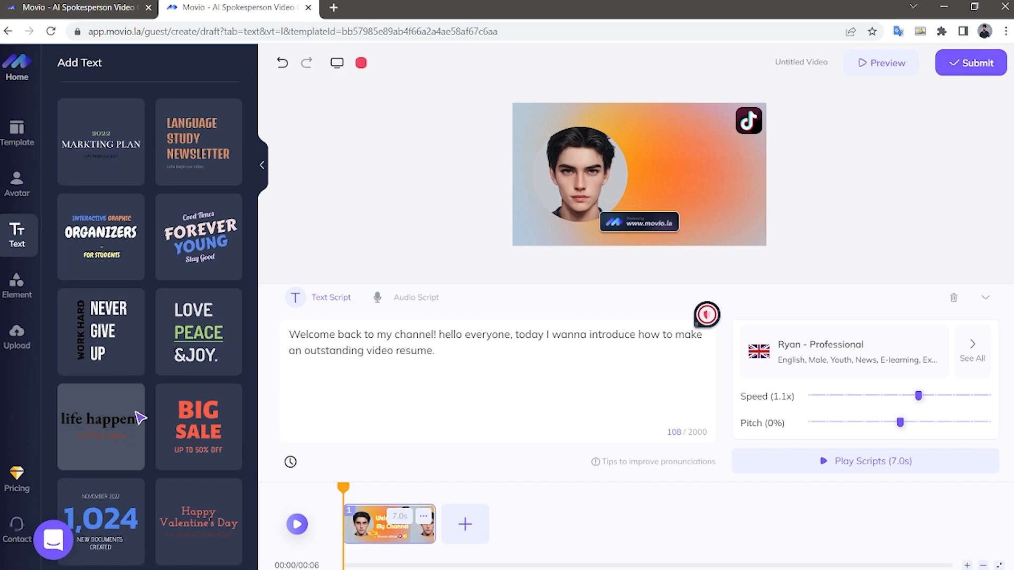
{"action": "left_click_drag", "start_coordinate": [199, 331], "coordinate": [698, 175]}
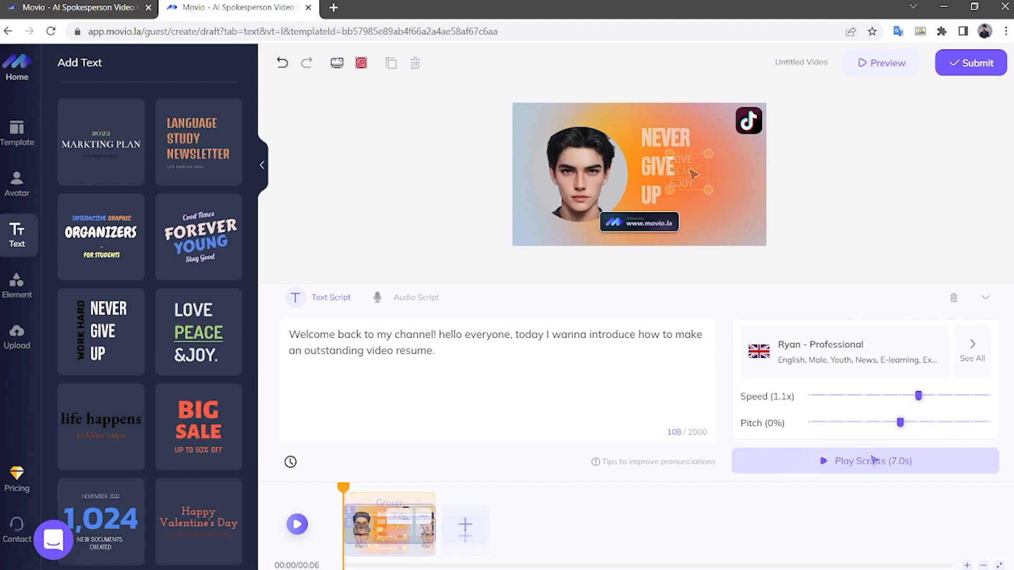
Set the Ryan - Professional voice's pitch to 10% and play the script
{"action": "left_click_drag", "start_coordinate": [910, 420], "coordinate": [919, 422]}
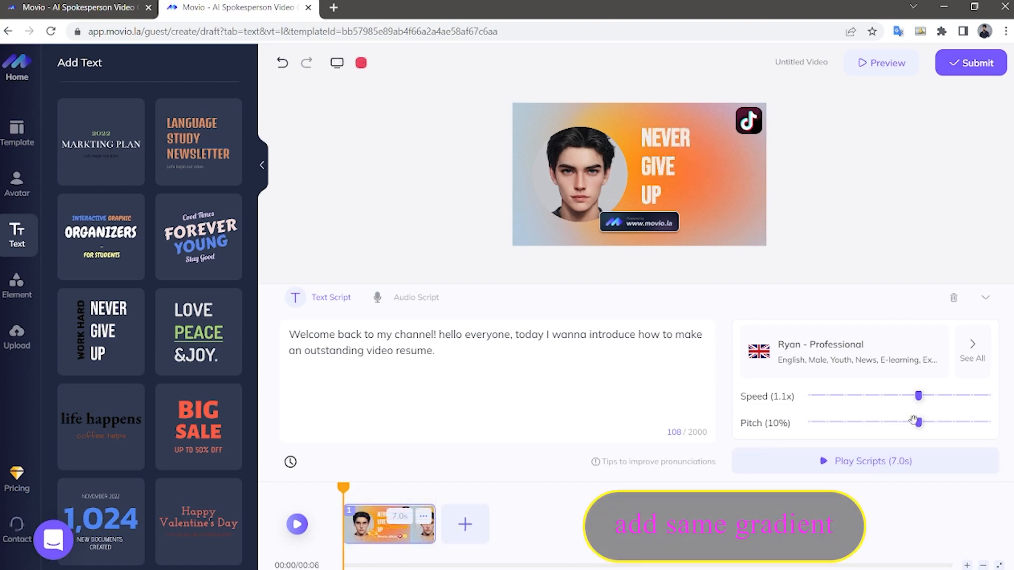
{"action": "left_click", "coordinate": [839, 468]}
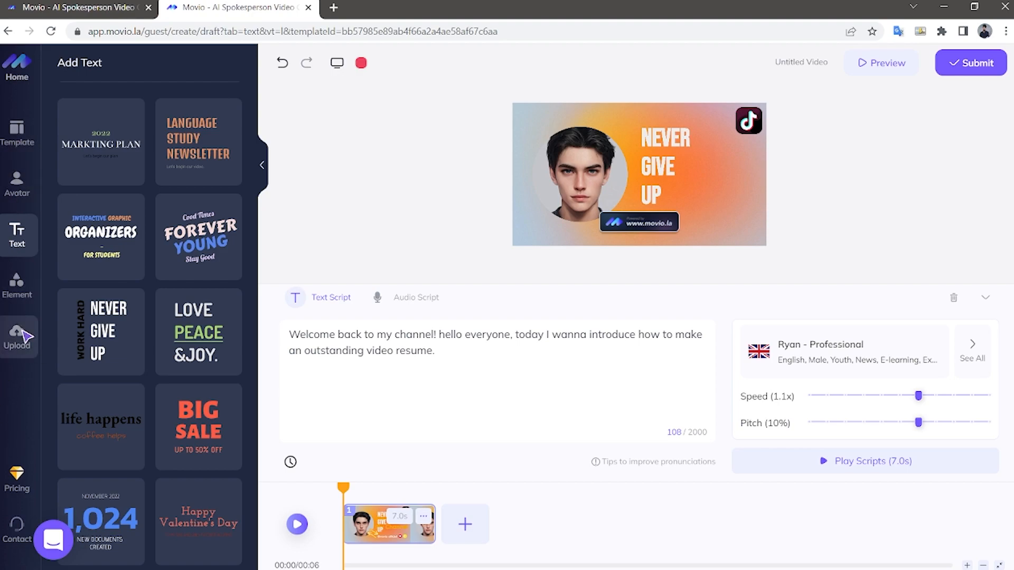
Add the "Social Media Report" page of the KPI Presentation template as a second slide and play its script
{"action": "left_click", "coordinate": [27, 299]}
{"action": "left_click", "coordinate": [16, 140]}
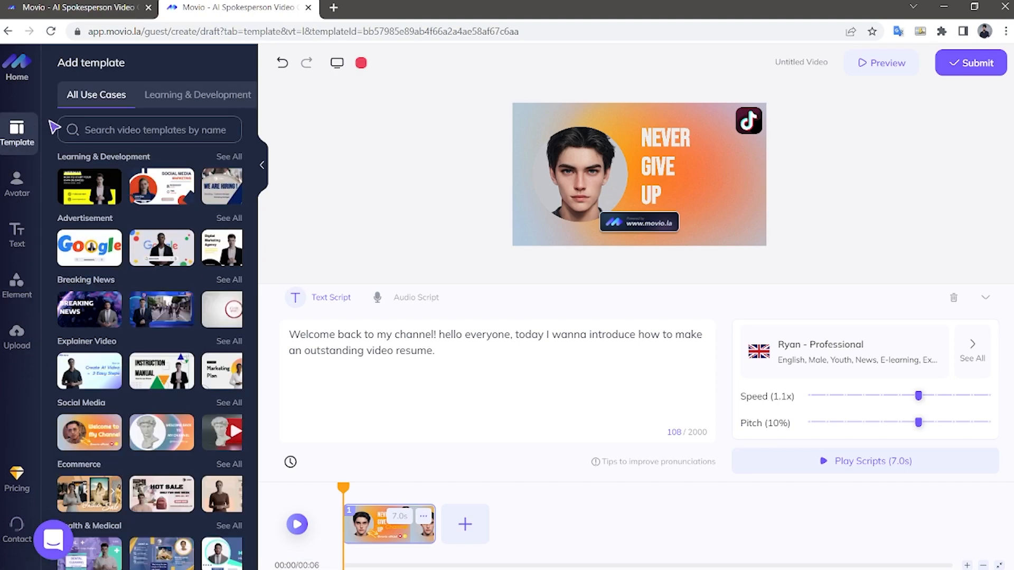
{"action": "left_click", "coordinate": [209, 96]}
{"action": "scroll", "coordinate": [144, 270], "scroll_direction": "down", "scroll_amount": 10}
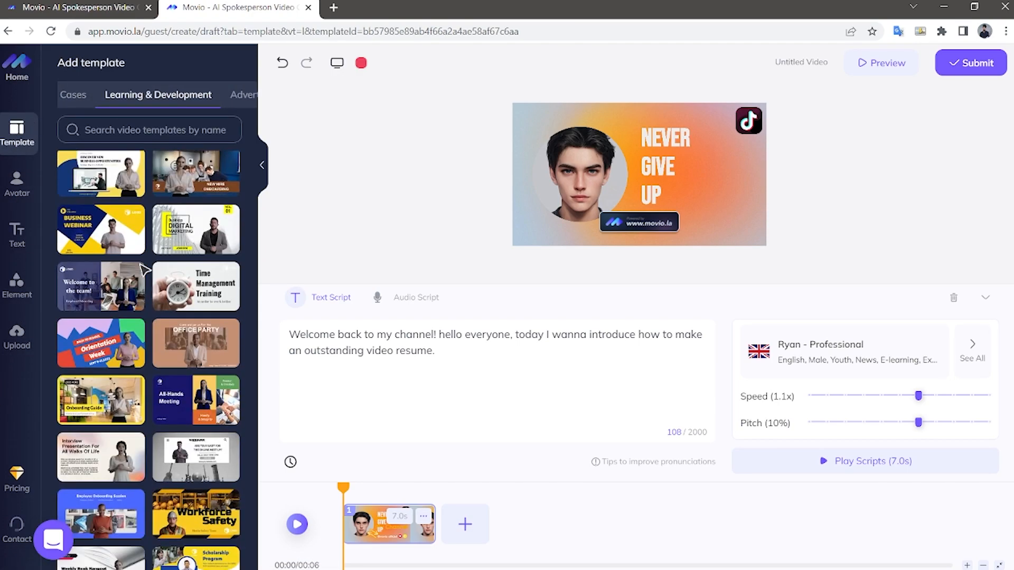
{"action": "left_click", "coordinate": [107, 493]}
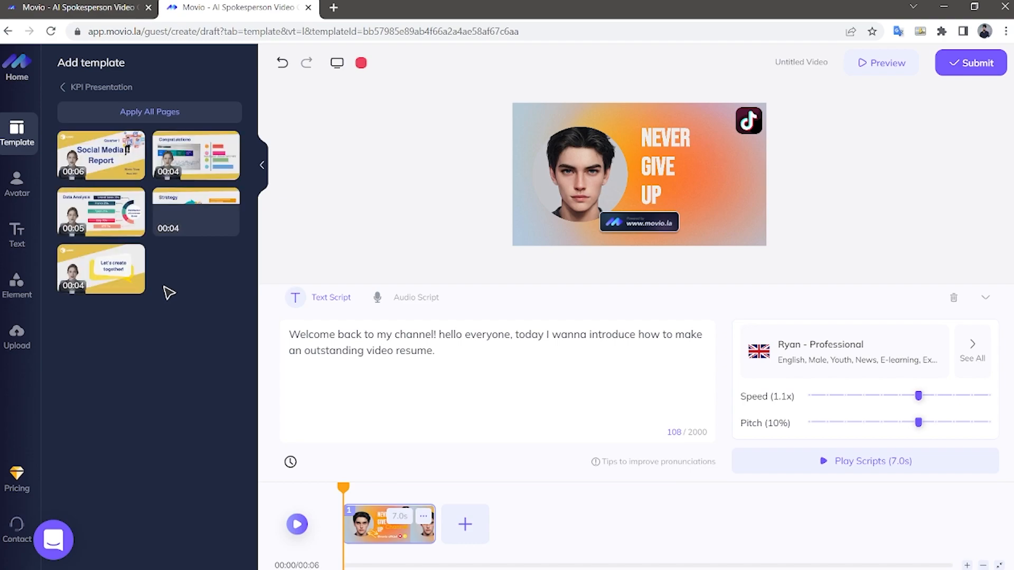
{"action": "left_click", "coordinate": [116, 171]}
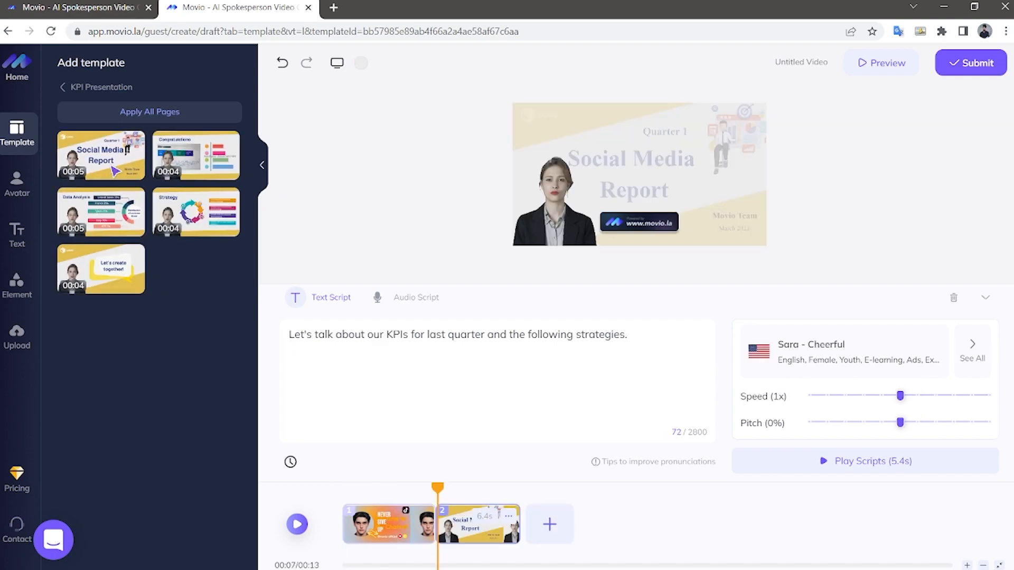
{"action": "left_click", "coordinate": [851, 452]}
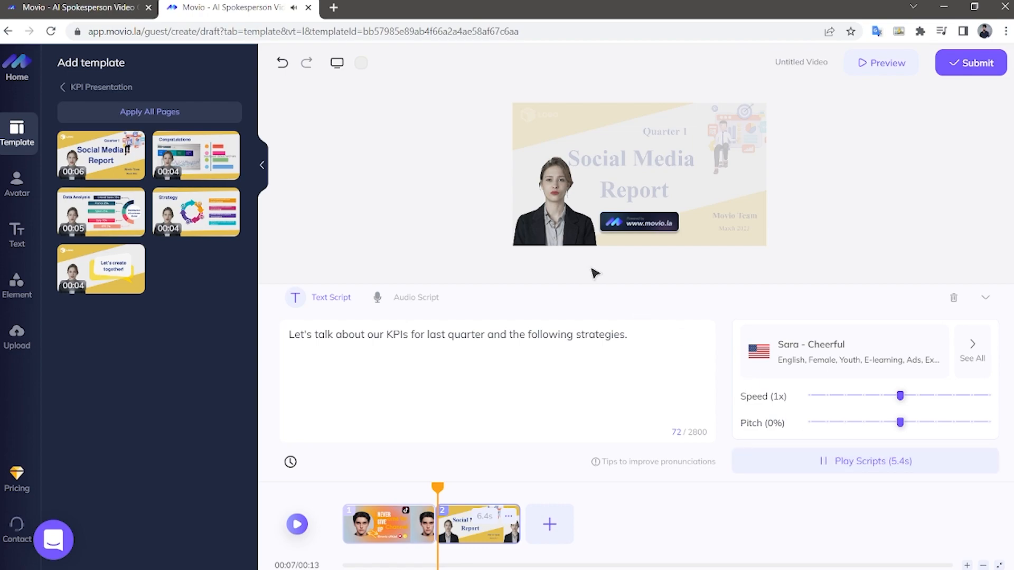
Submit the video, signing up with a Google account and accepting the user agreement
{"action": "left_click", "coordinate": [970, 64]}
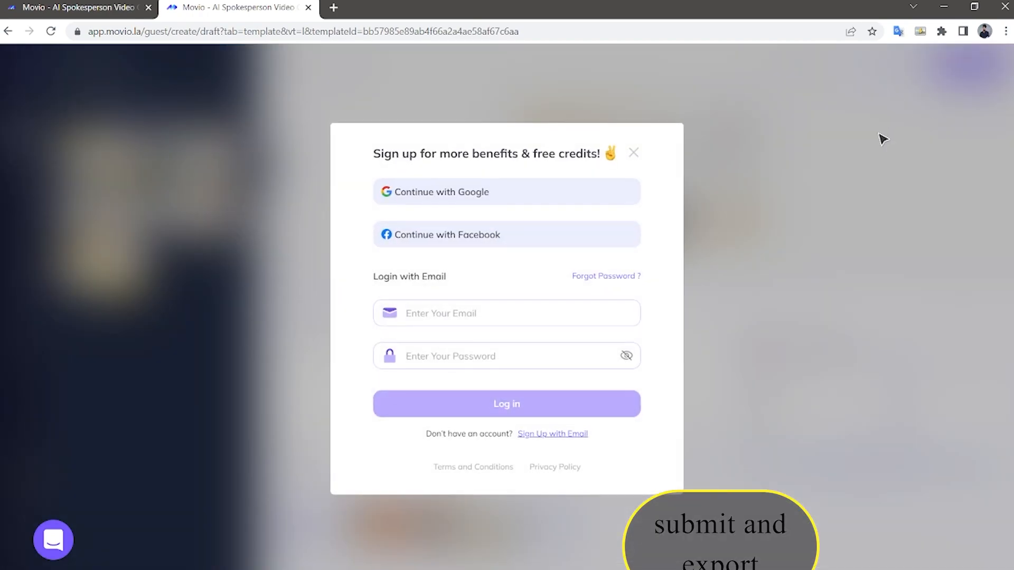
{"action": "left_click", "coordinate": [493, 198]}
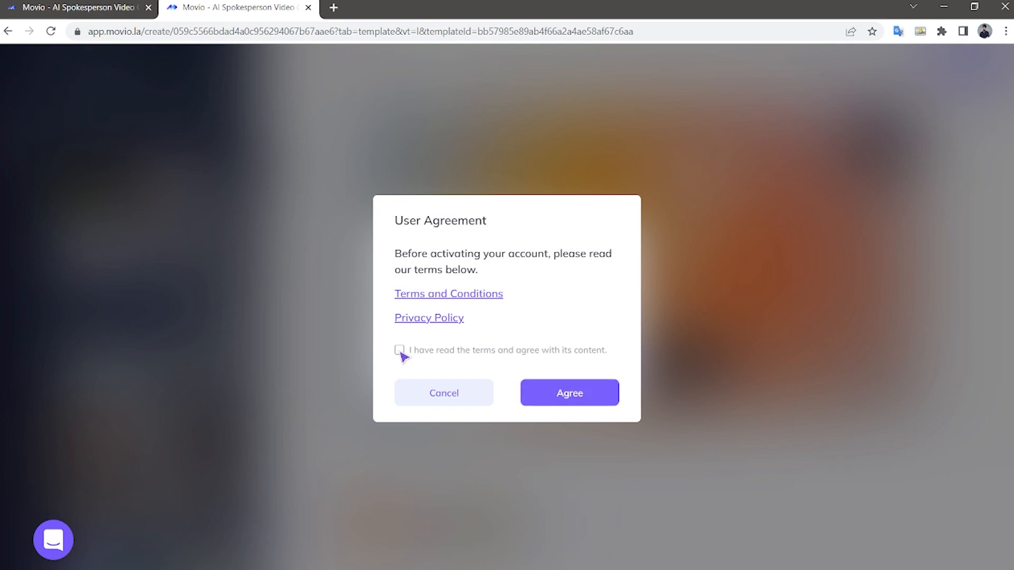
{"action": "left_click", "coordinate": [400, 350]}
{"action": "left_click", "coordinate": [561, 393]}
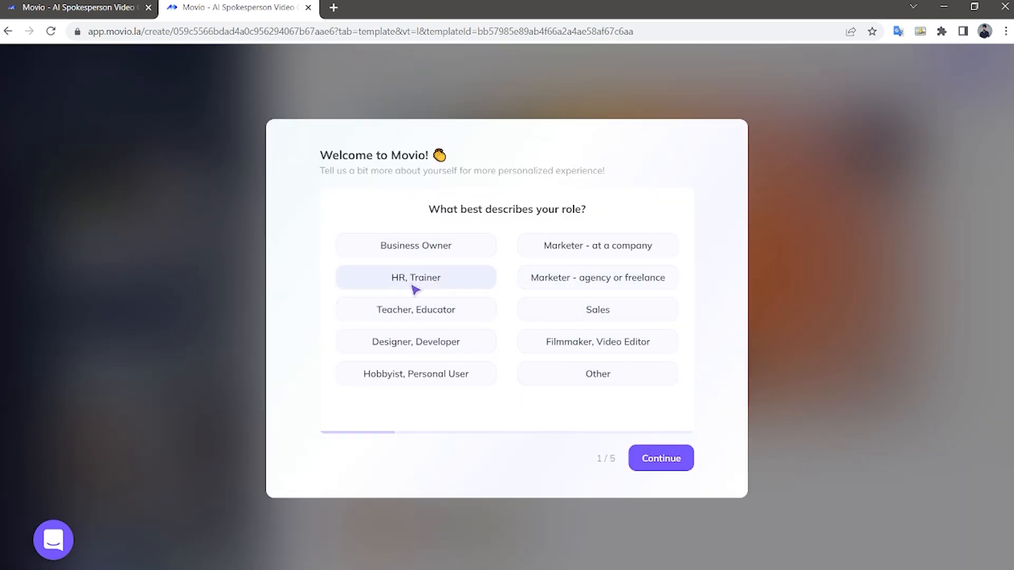
Answer the welcome survey's role, industry (Entertainment, Games, Sports), company size (Only me) and video type (Entertainment) questions
{"action": "left_click", "coordinate": [655, 459]}
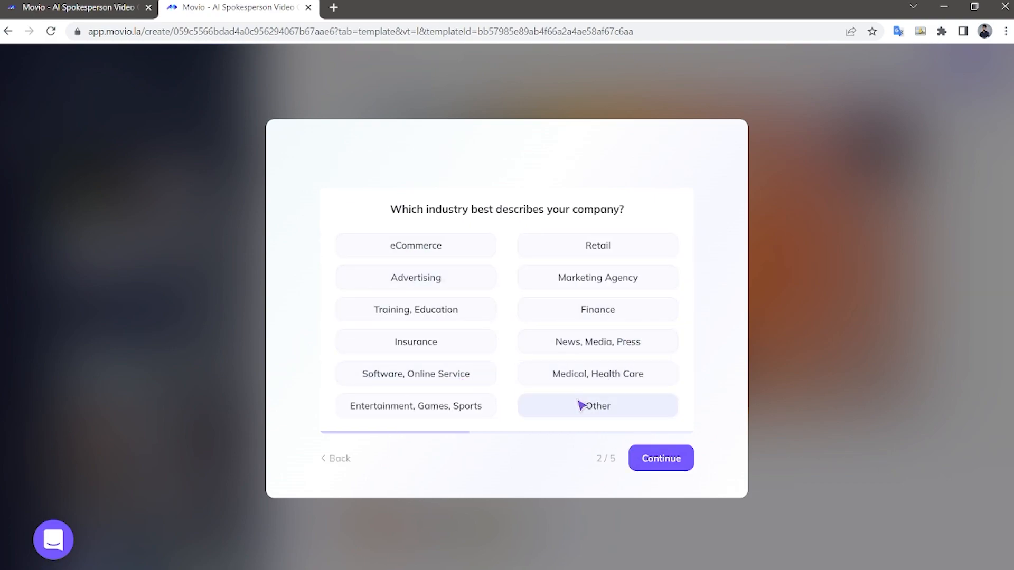
{"action": "left_click", "coordinate": [453, 406]}
{"action": "left_click", "coordinate": [647, 463]}
{"action": "left_click", "coordinate": [459, 249]}
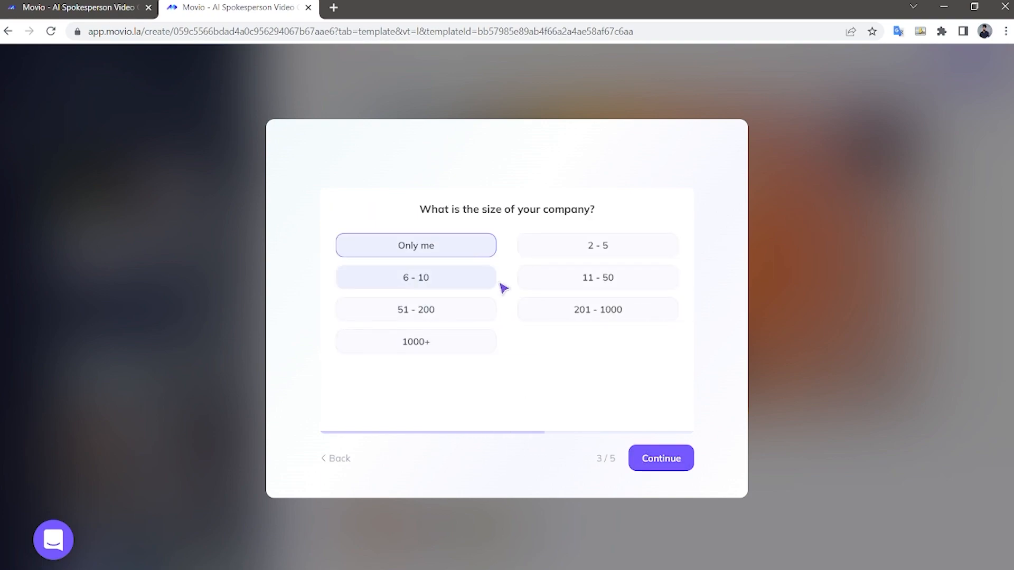
{"action": "left_click", "coordinate": [649, 458]}
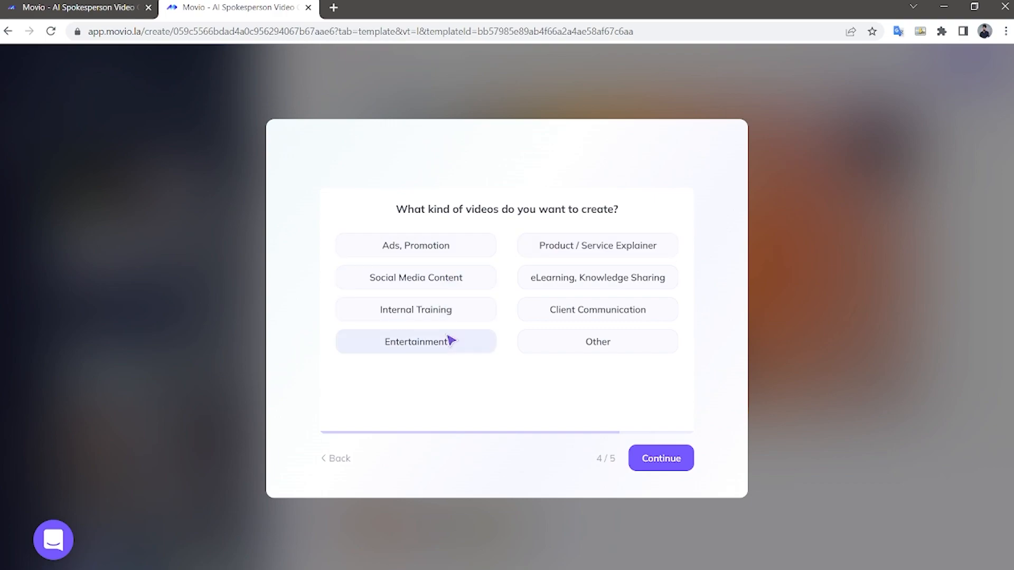
{"action": "left_click", "coordinate": [465, 325]}
{"action": "left_click", "coordinate": [684, 464]}
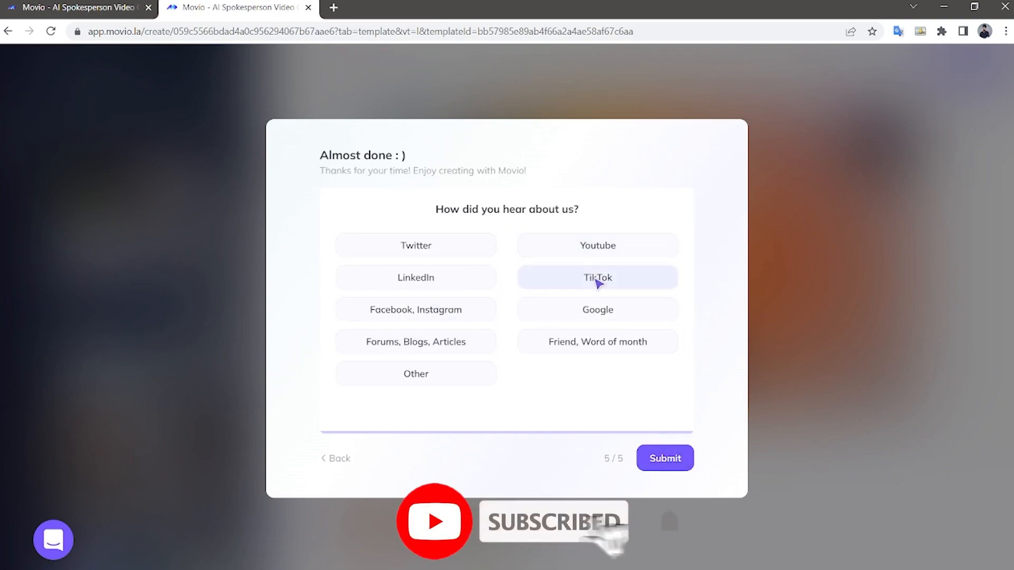